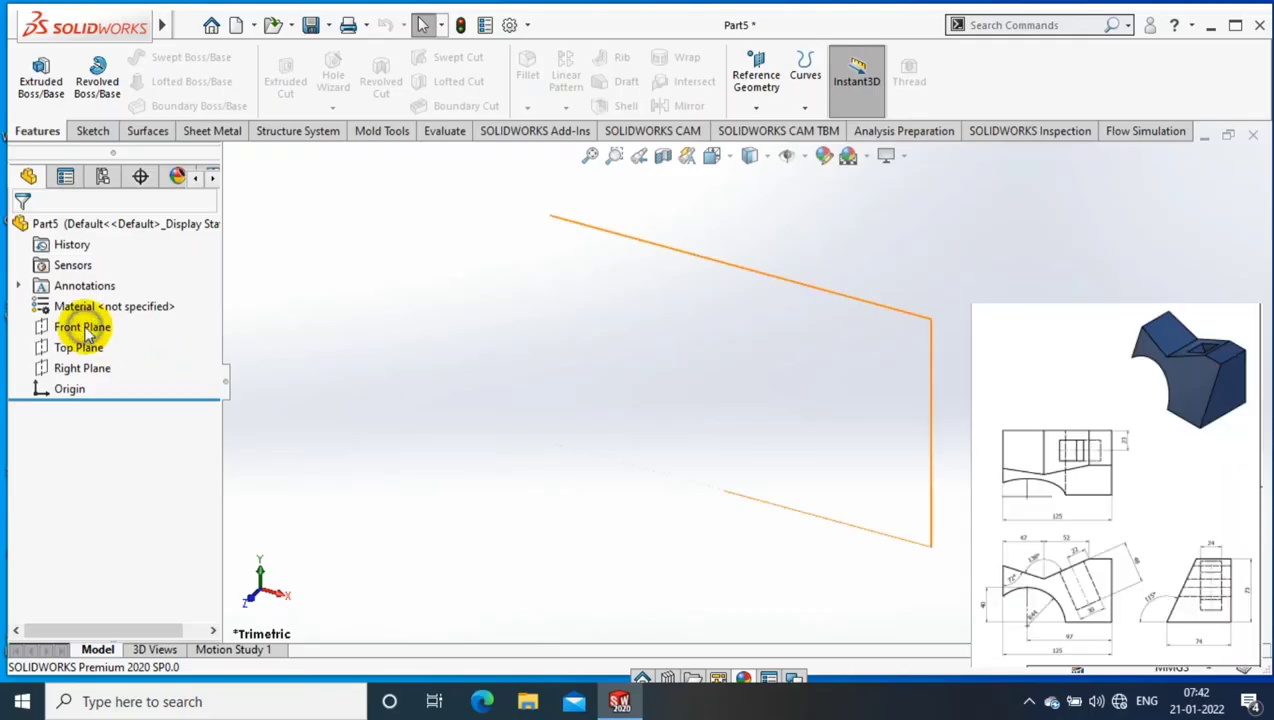
- Start a new sketch on the Front Plane, viewed normal to it
{"action": "right_click", "coordinate": [80, 327]}
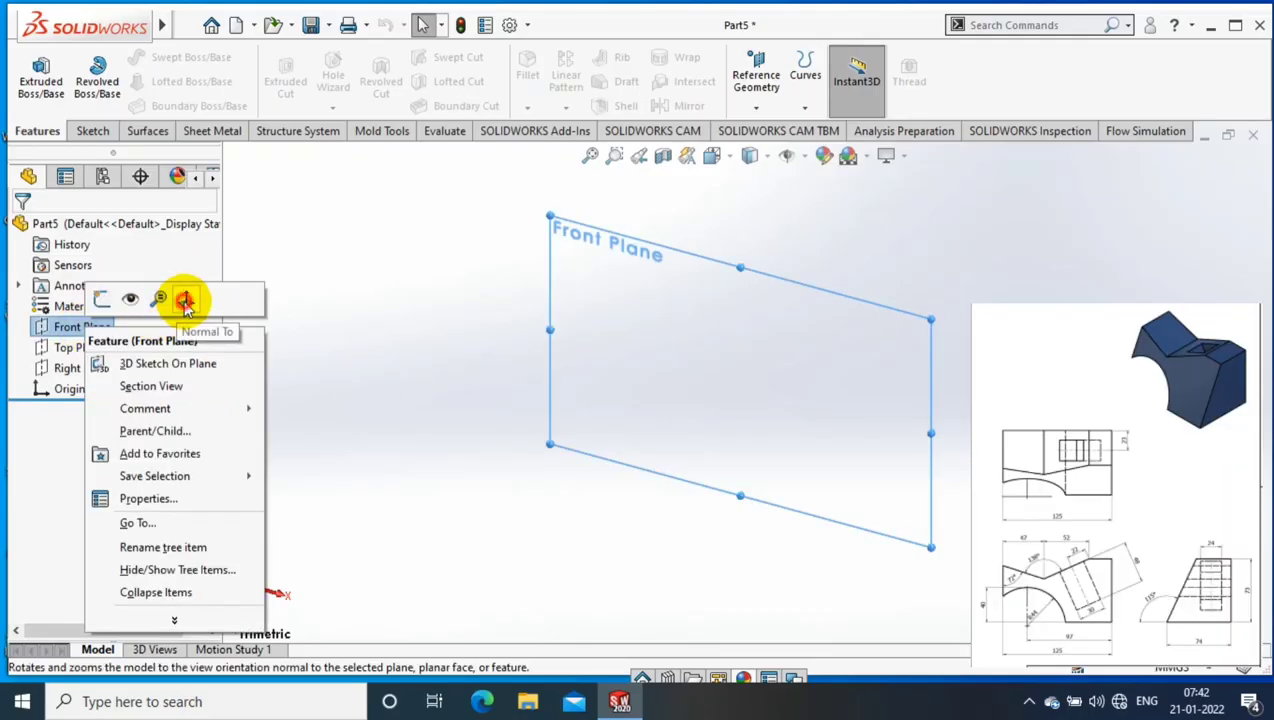
{"action": "left_click", "coordinate": [89, 135]}
{"action": "left_click", "coordinate": [33, 70]}
{"action": "left_click", "coordinate": [128, 57]}
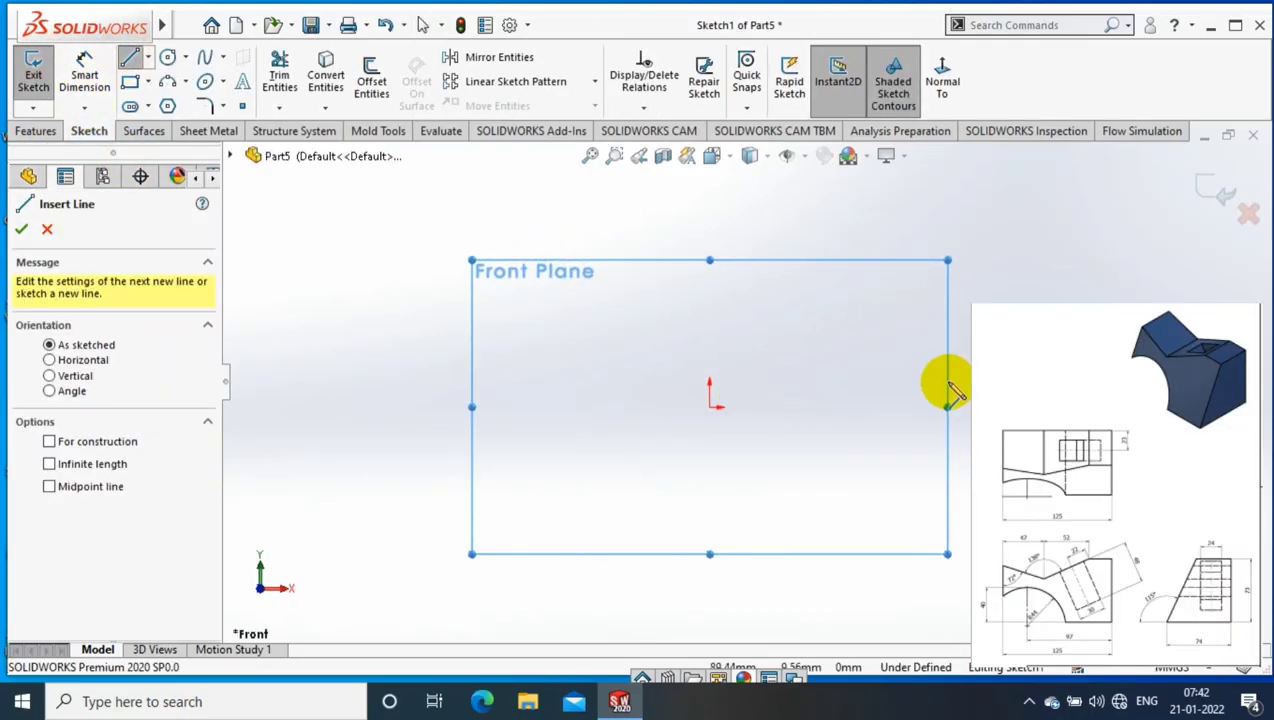
- Draw the open outline: left edge from the origin, V-notch, flat top, right side, bottom line
{"action": "left_click", "coordinate": [650, 410]}
{"action": "left_click", "coordinate": [650, 278]}
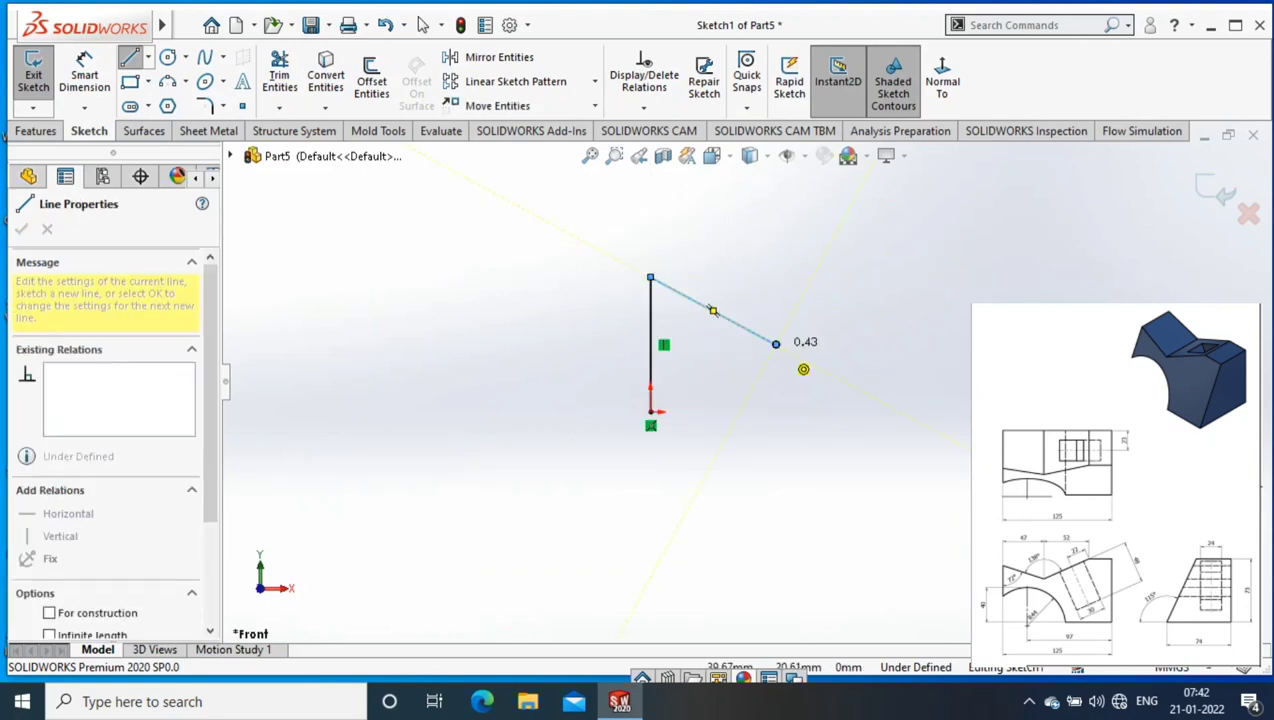
{"action": "left_click", "coordinate": [775, 344]}
{"action": "left_click", "coordinate": [978, 256]}
{"action": "left_click", "coordinate": [1084, 256]}
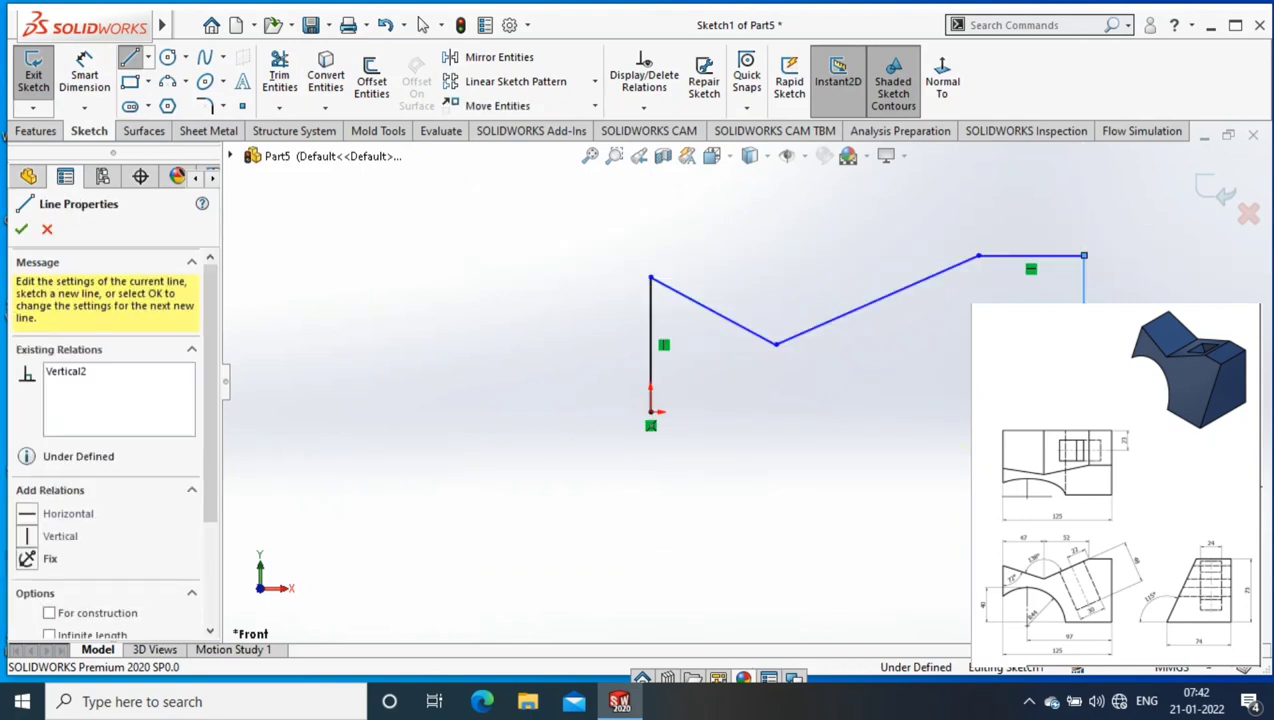
{"action": "left_click", "coordinate": [1084, 556]}
{"action": "left_click", "coordinate": [855, 556]}
{"action": "key", "text": "Escape"}
{"action": "key", "text": "d"}
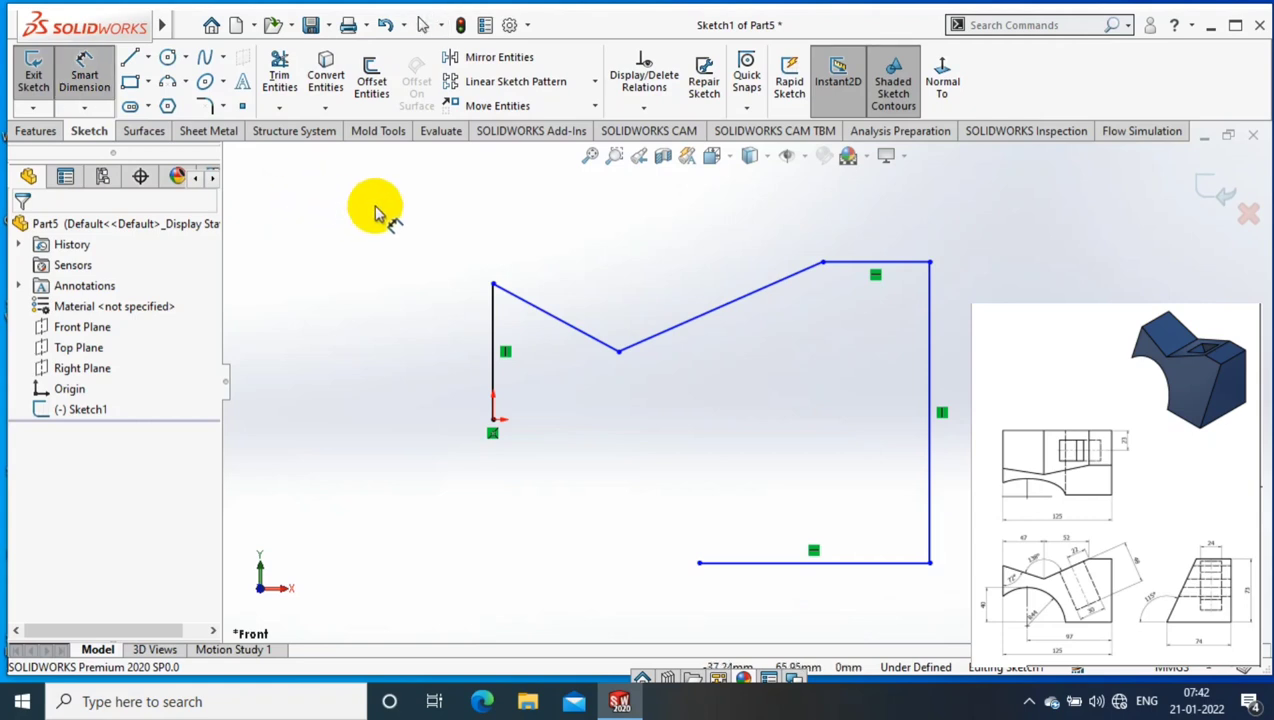
- Dimension the 47 horizontal notch offset and the 138° angle between the notch lines
{"action": "left_click", "coordinate": [493, 285]}
{"action": "left_click", "coordinate": [618, 351]}
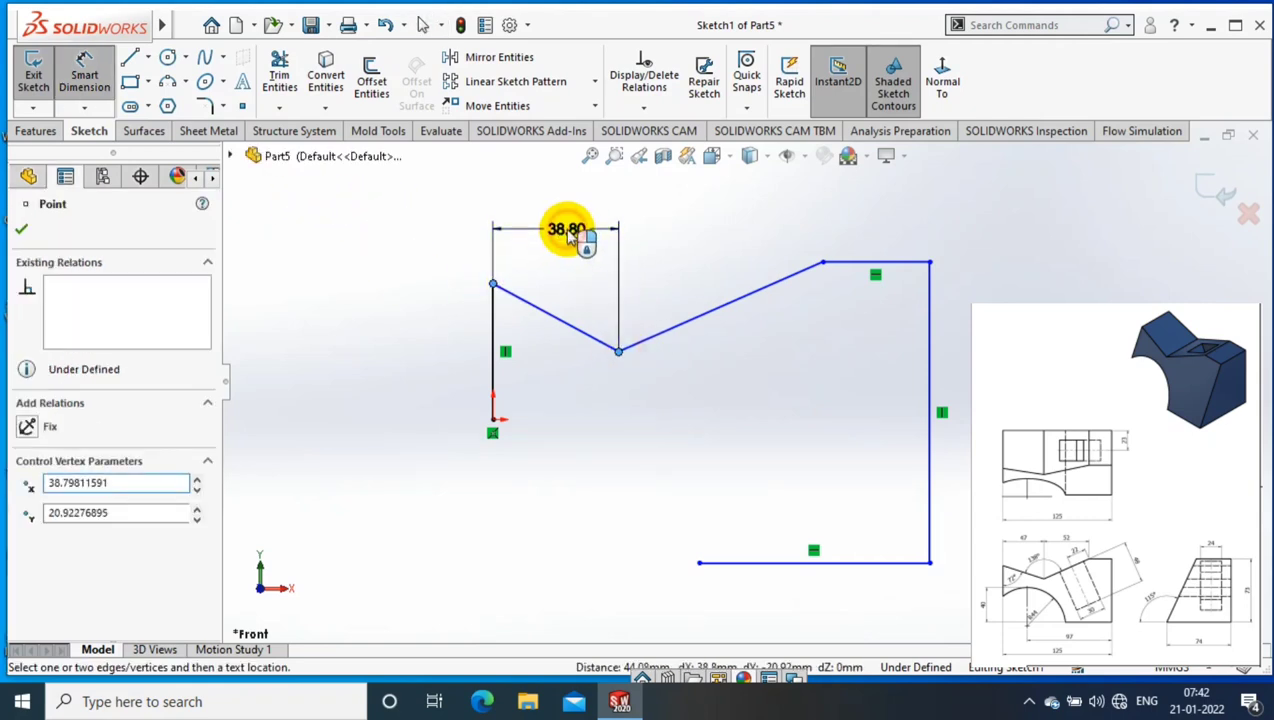
{"action": "left_click", "coordinate": [567, 229]}
{"action": "type", "text": "47"}
{"action": "key", "text": "Return"}
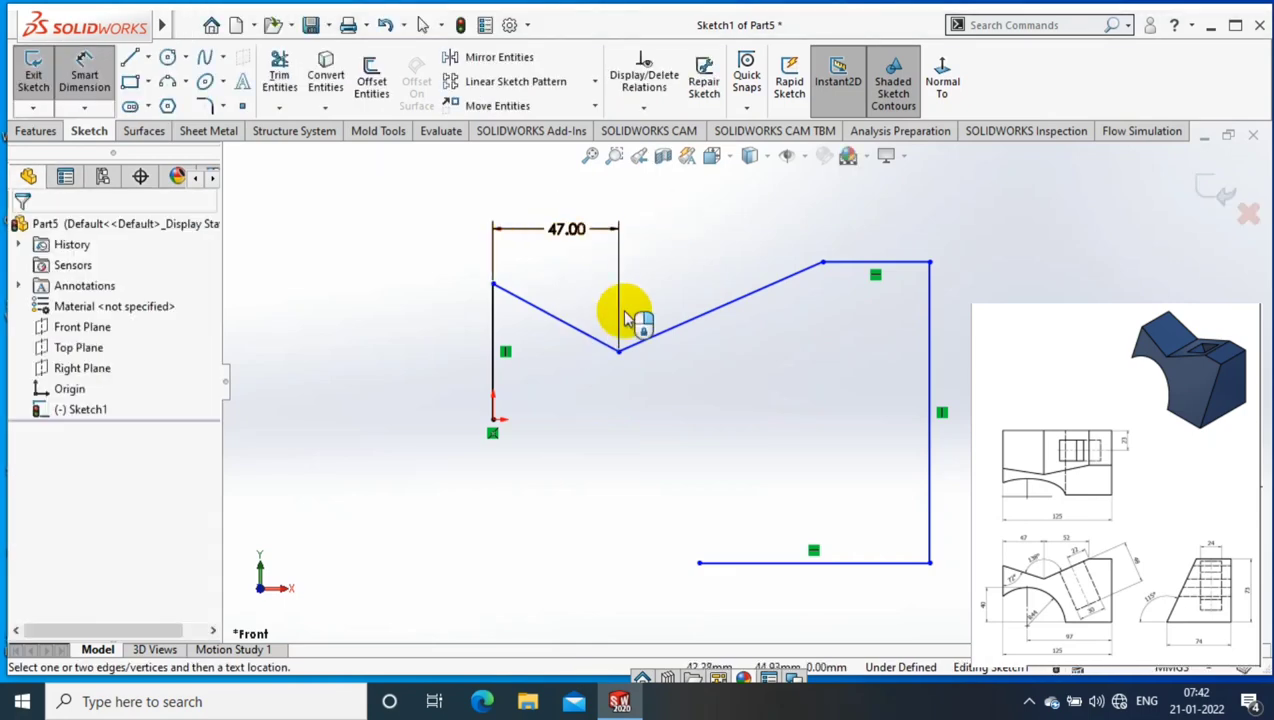
{"action": "left_click", "coordinate": [600, 341]}
{"action": "left_click", "coordinate": [650, 337]}
{"action": "left_click", "coordinate": [568, 304]}
{"action": "type", "text": "31"}
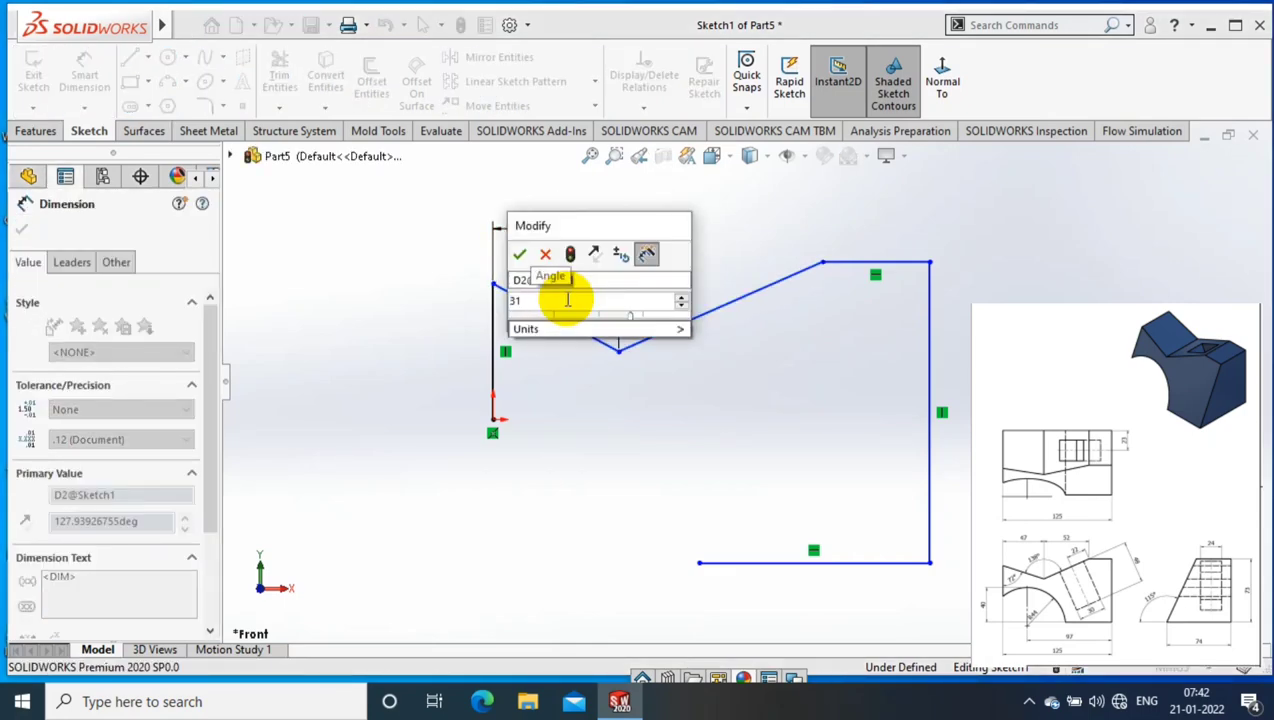
{"action": "key", "text": "BackSpace"}
{"action": "type", "text": "138"}
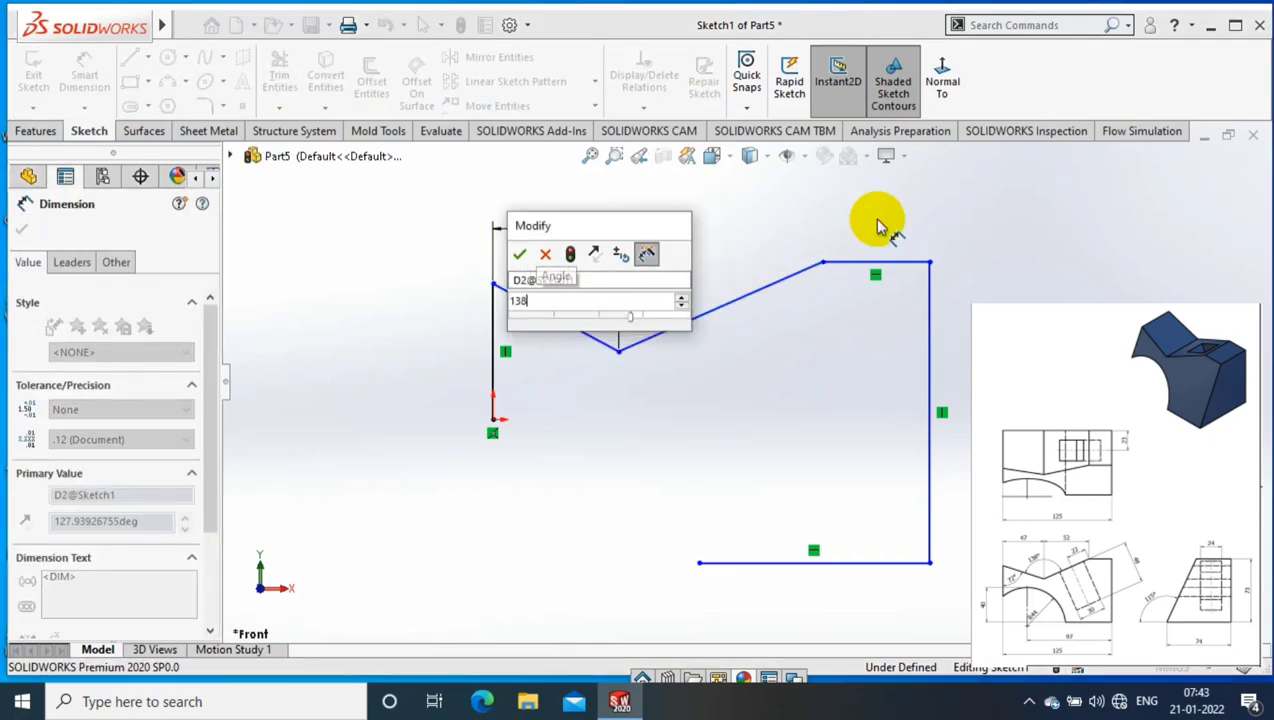
{"action": "key", "text": "Return"}
- Dimension the horizontal notch width, correcting it from 50 to 52
{"action": "left_click", "coordinate": [835, 298]}
{"action": "left_click", "coordinate": [618, 349]}
{"action": "left_click", "coordinate": [728, 202]}
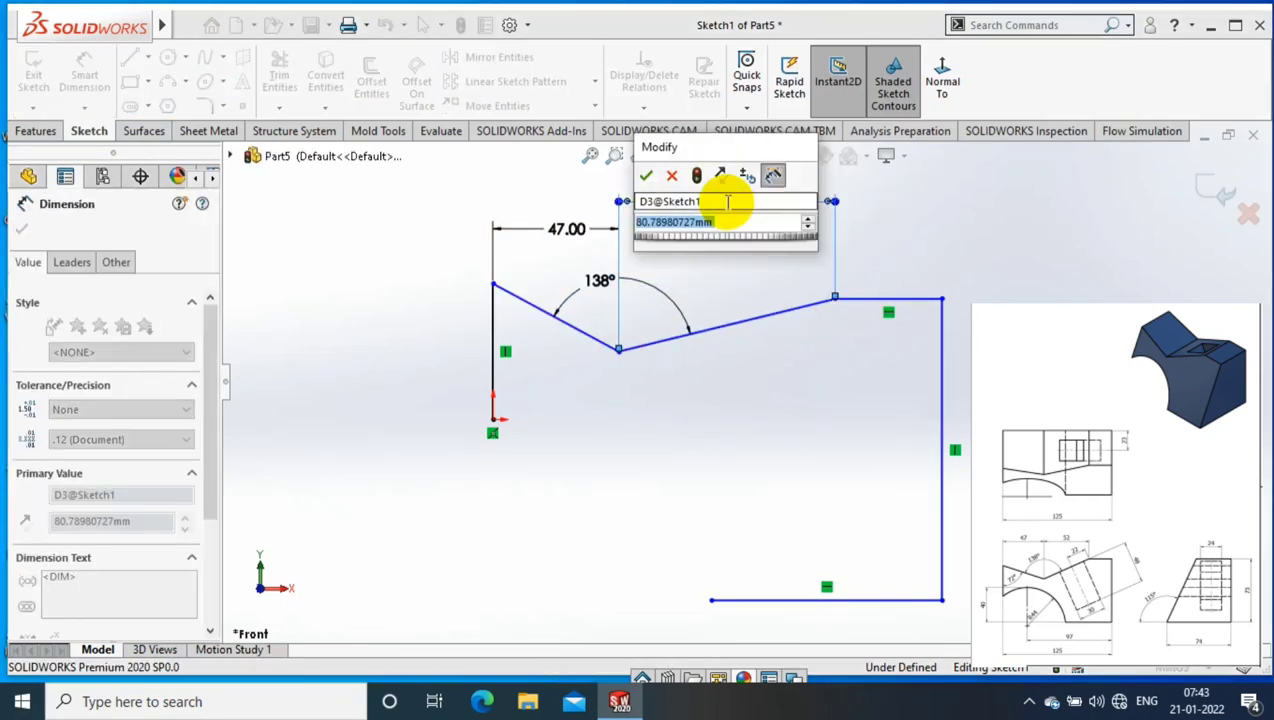
{"action": "type", "text": "50"}
{"action": "key", "text": "Return"}
{"action": "double_click", "coordinate": [683, 221]}
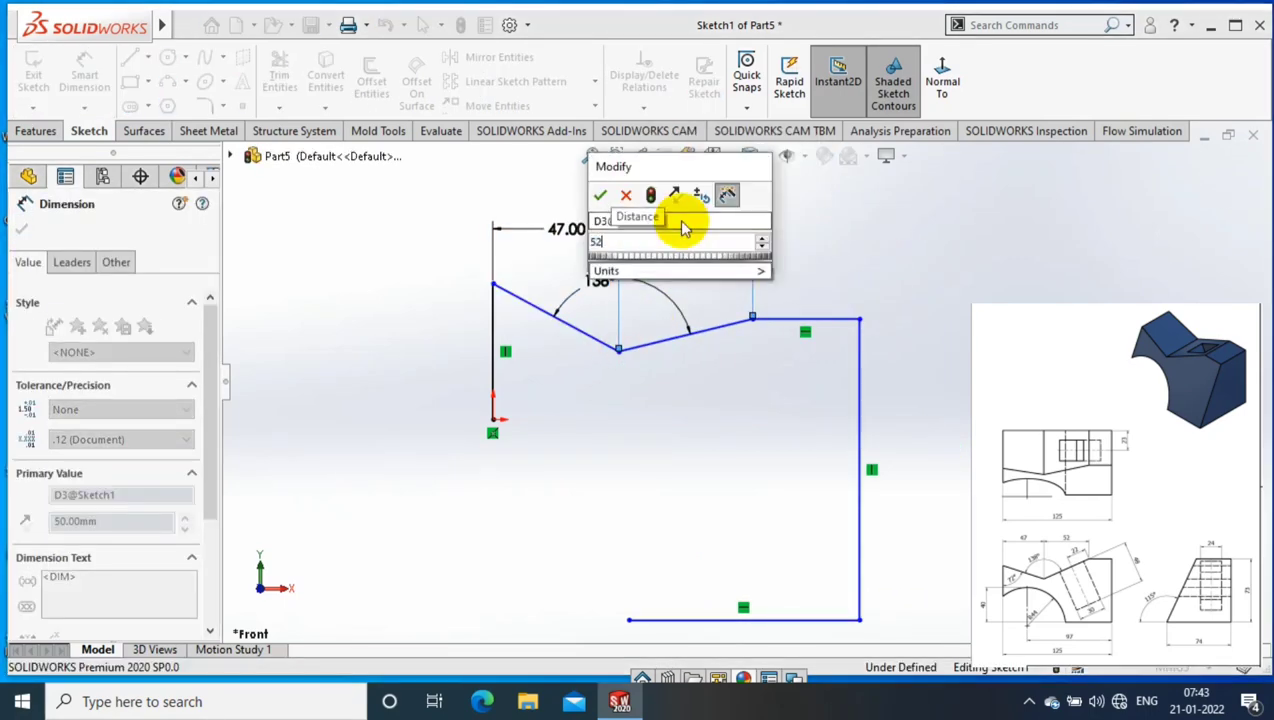
{"action": "type", "text": "52"}
{"action": "key", "text": "Return"}
{"action": "left_click", "coordinate": [930, 268]}
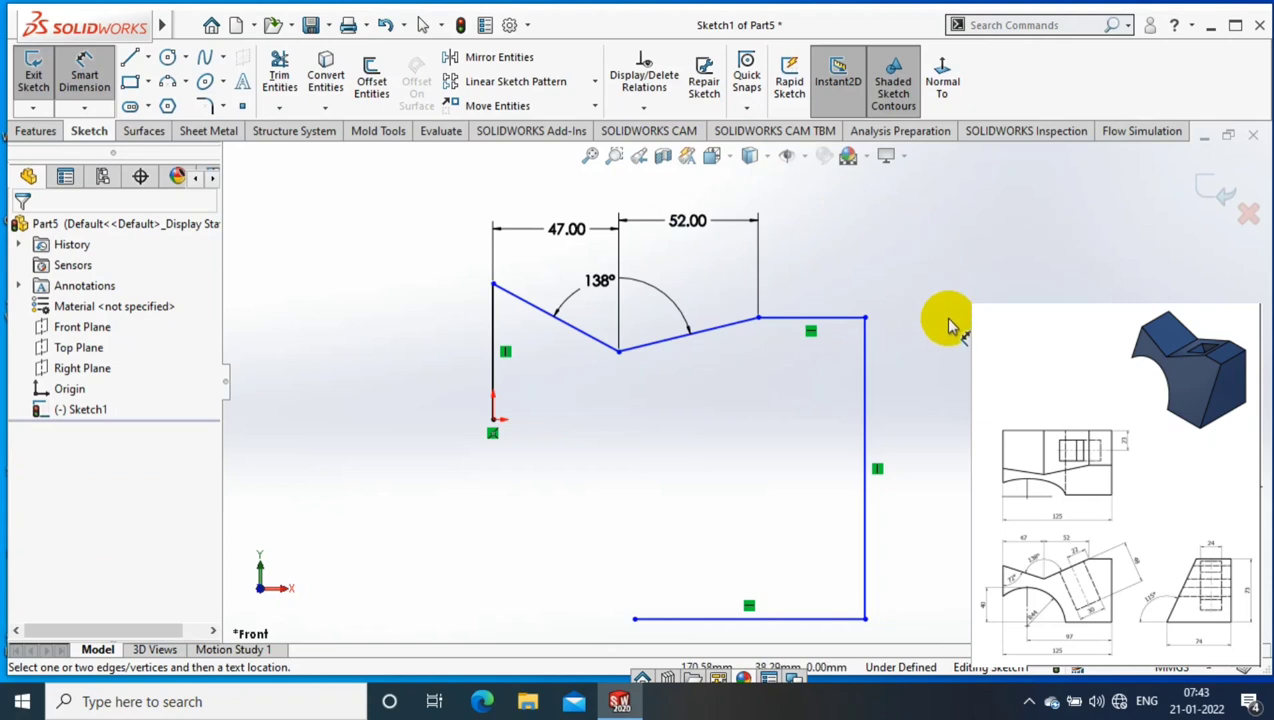
- Set the right side height to 73 and the left slope angle to 72°
{"action": "left_click", "coordinate": [864, 364]}
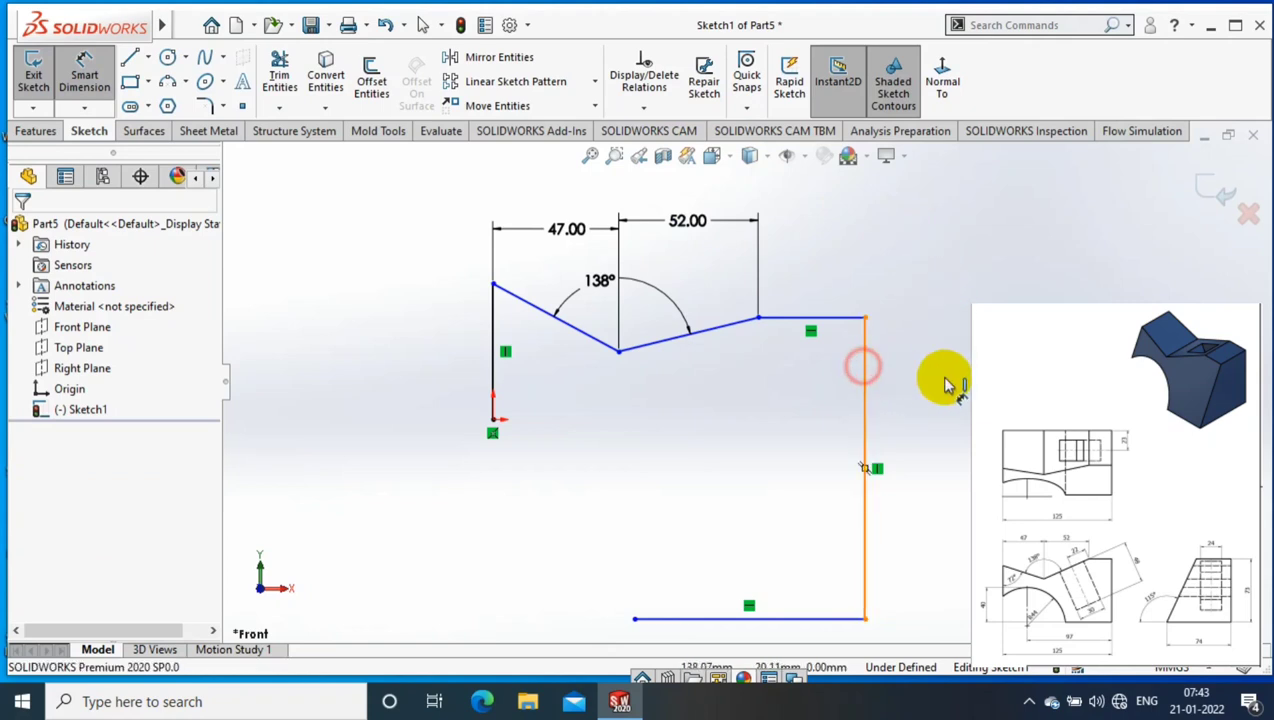
{"action": "left_click", "coordinate": [946, 378]}
{"action": "type", "text": "73"}
{"action": "key", "text": "Return"}
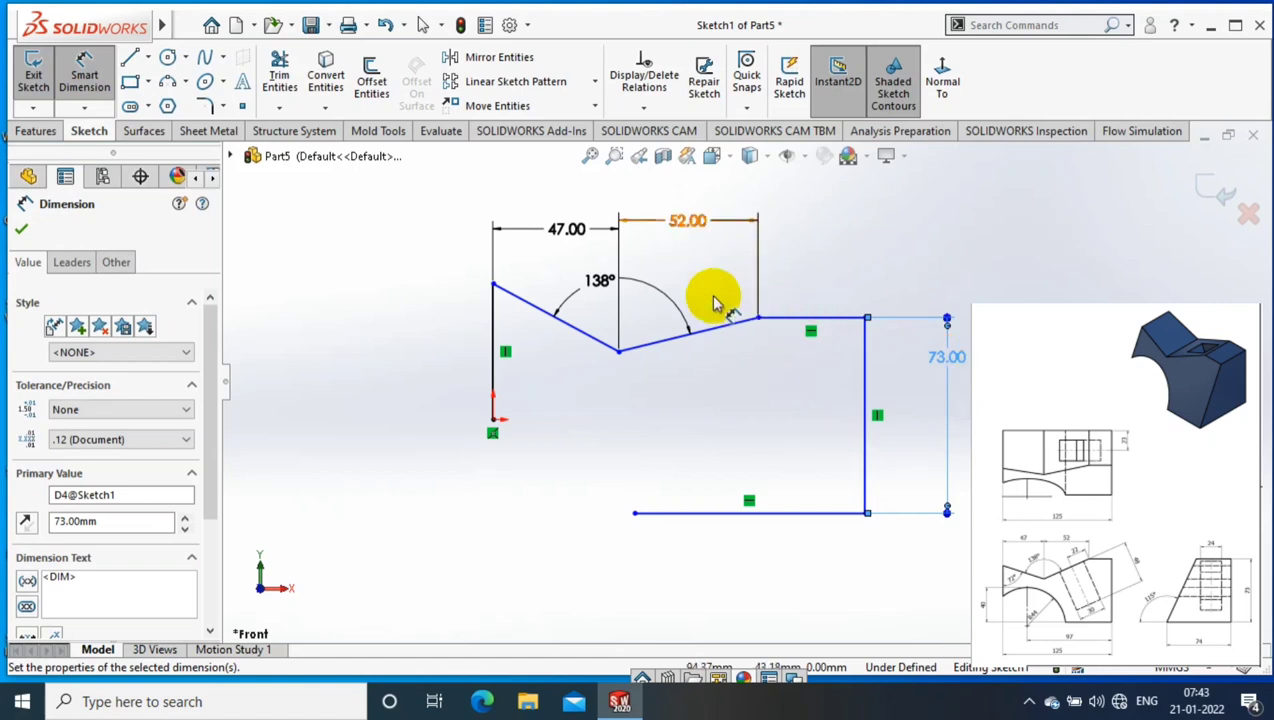
{"action": "left_click", "coordinate": [494, 342]}
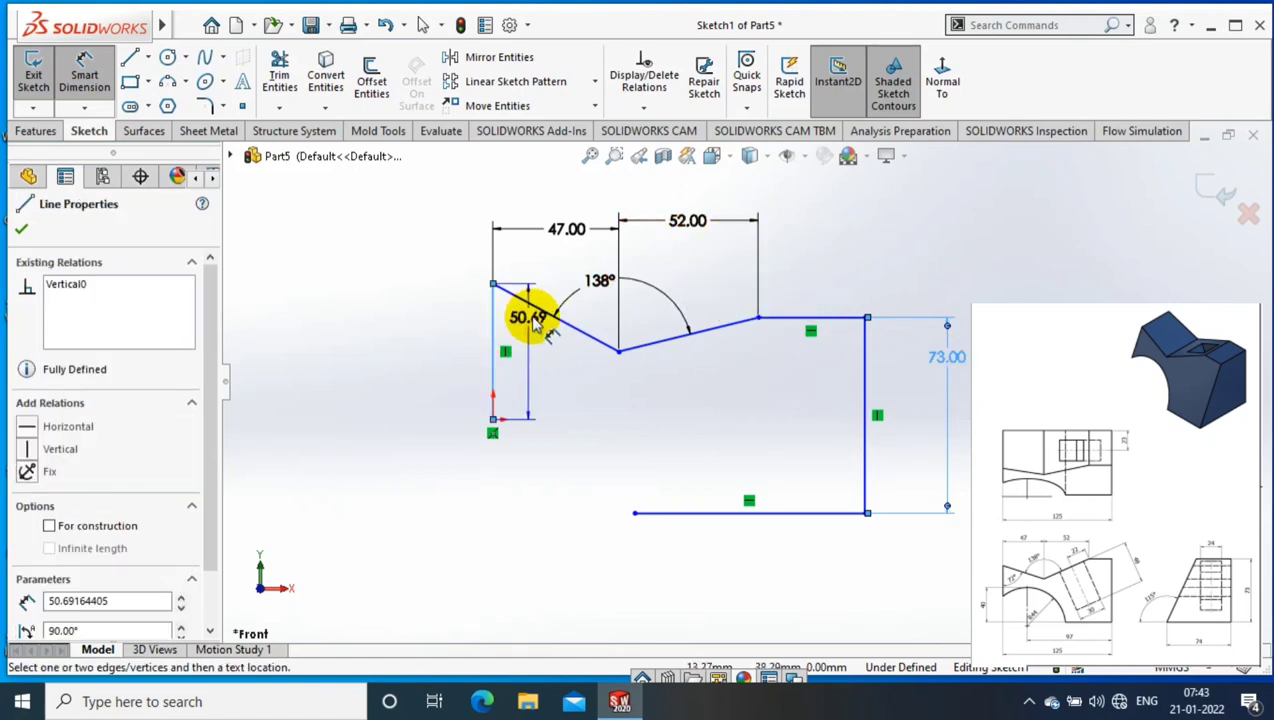
{"action": "left_click", "coordinate": [526, 303]}
{"action": "left_click", "coordinate": [537, 365]}
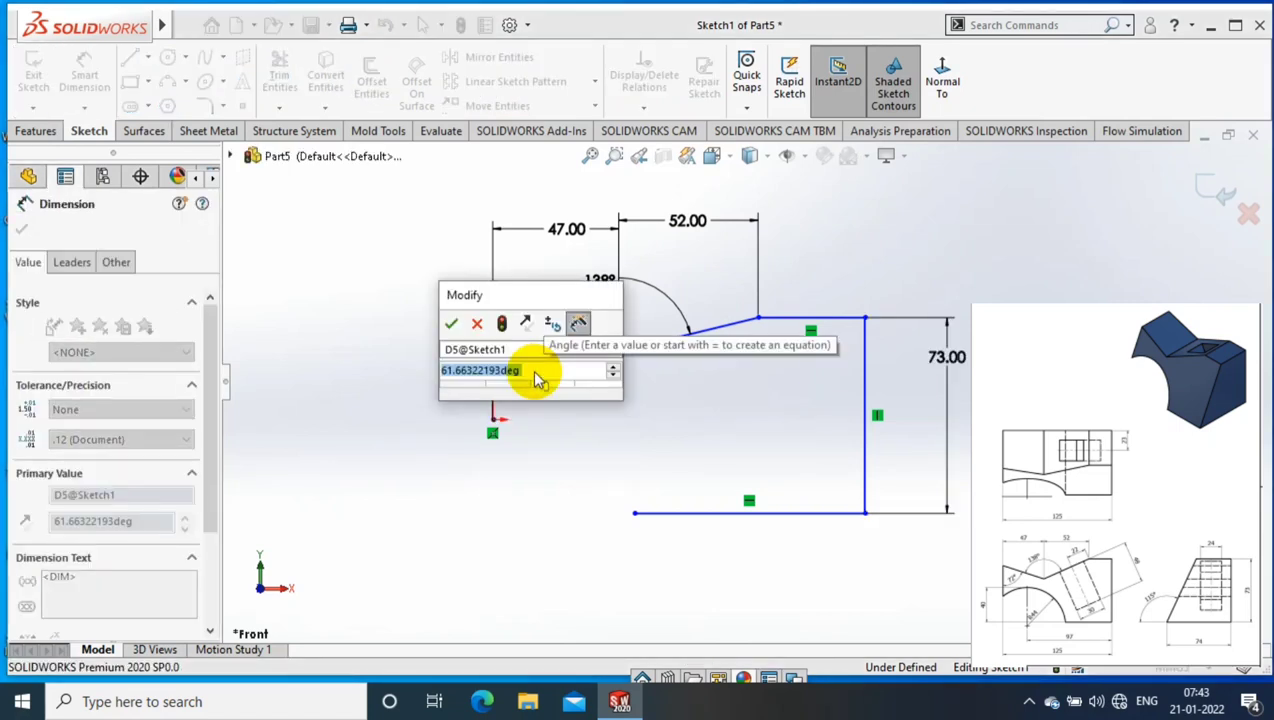
{"action": "type", "text": "72"}
{"action": "key", "text": "Return"}
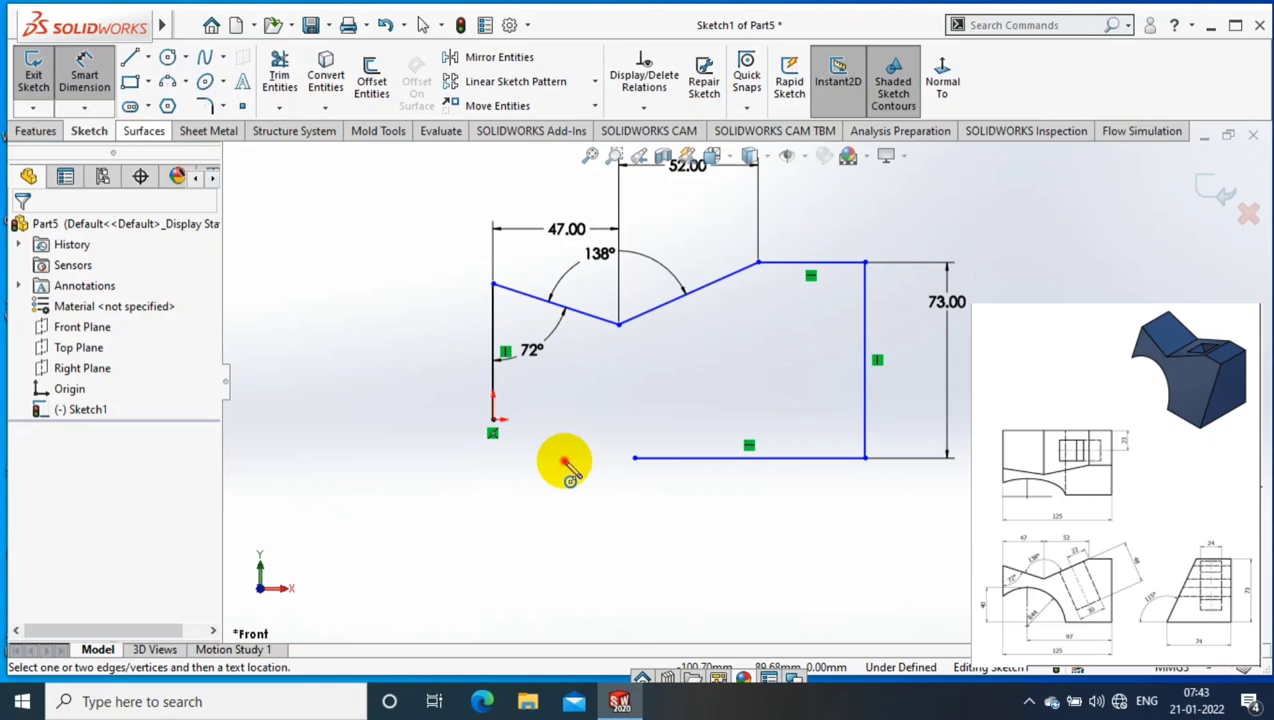
- Give the circle a Ø88 diameter, with its centre 97 from the lower-right corner
{"action": "left_click", "coordinate": [566, 397]}
{"action": "left_click", "coordinate": [415, 436]}
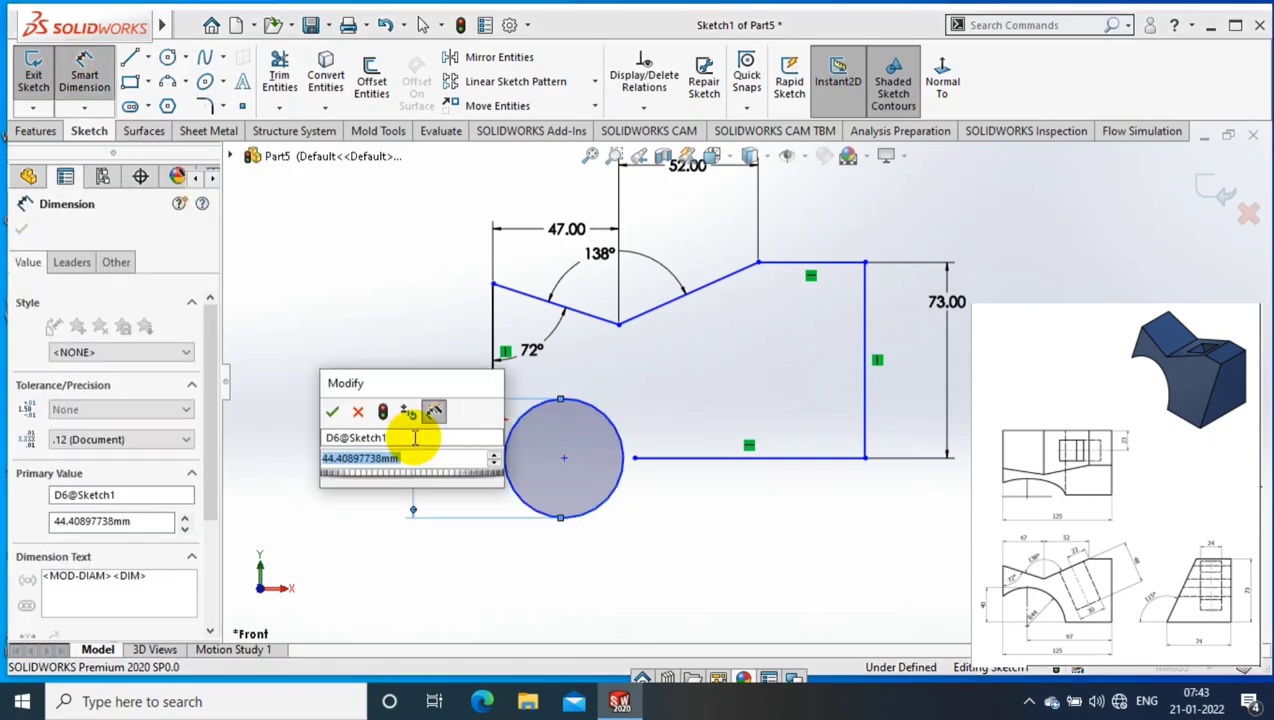
{"action": "type", "text": "88"}
{"action": "key", "text": "Return"}
{"action": "left_click", "coordinate": [564, 457]}
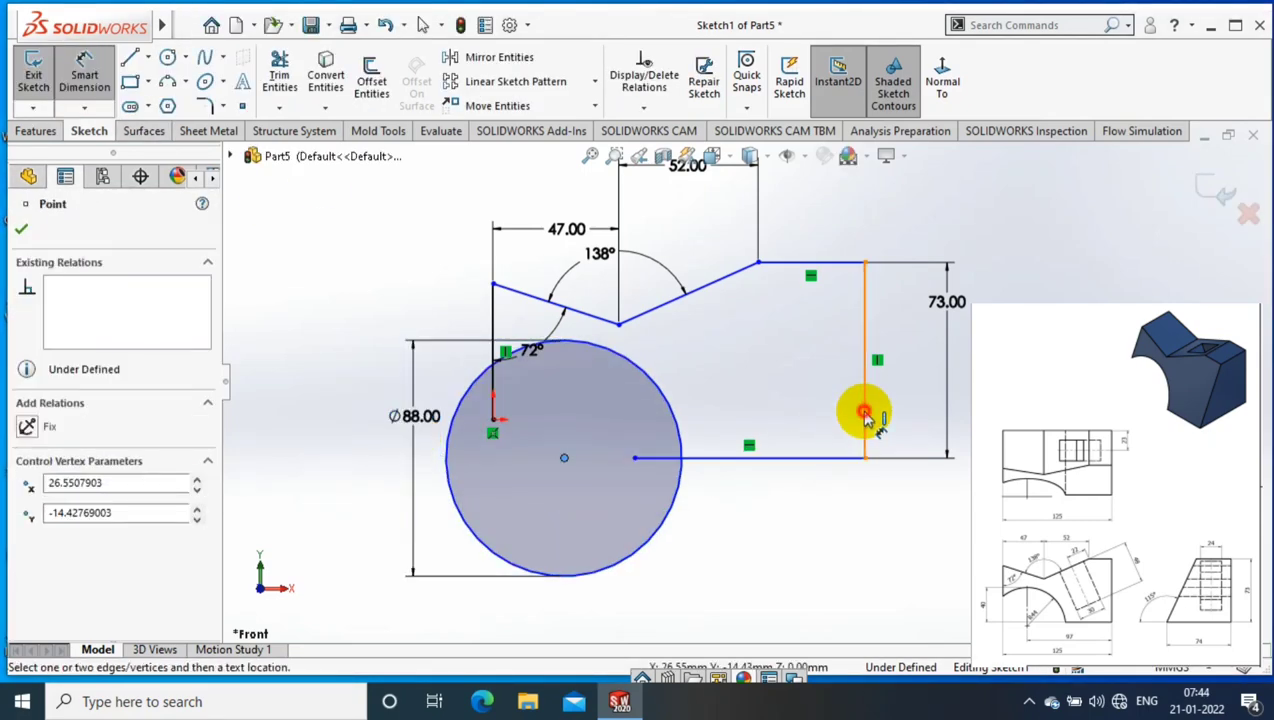
{"action": "left_click", "coordinate": [865, 458]}
{"action": "left_click", "coordinate": [765, 562]}
{"action": "type", "text": "97"}
{"action": "key", "text": "Return"}
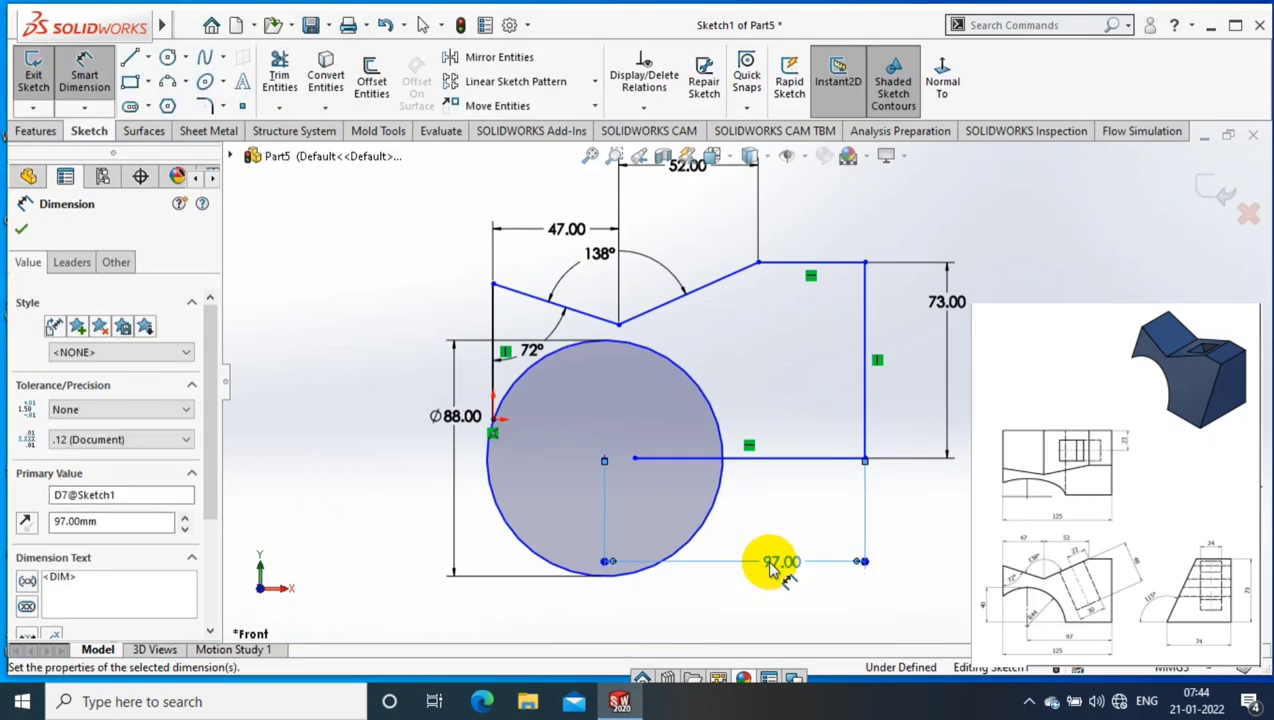
- Move the circle centre slightly below the bottom line after failed dimension attempts
{"action": "left_click", "coordinate": [604, 458]}
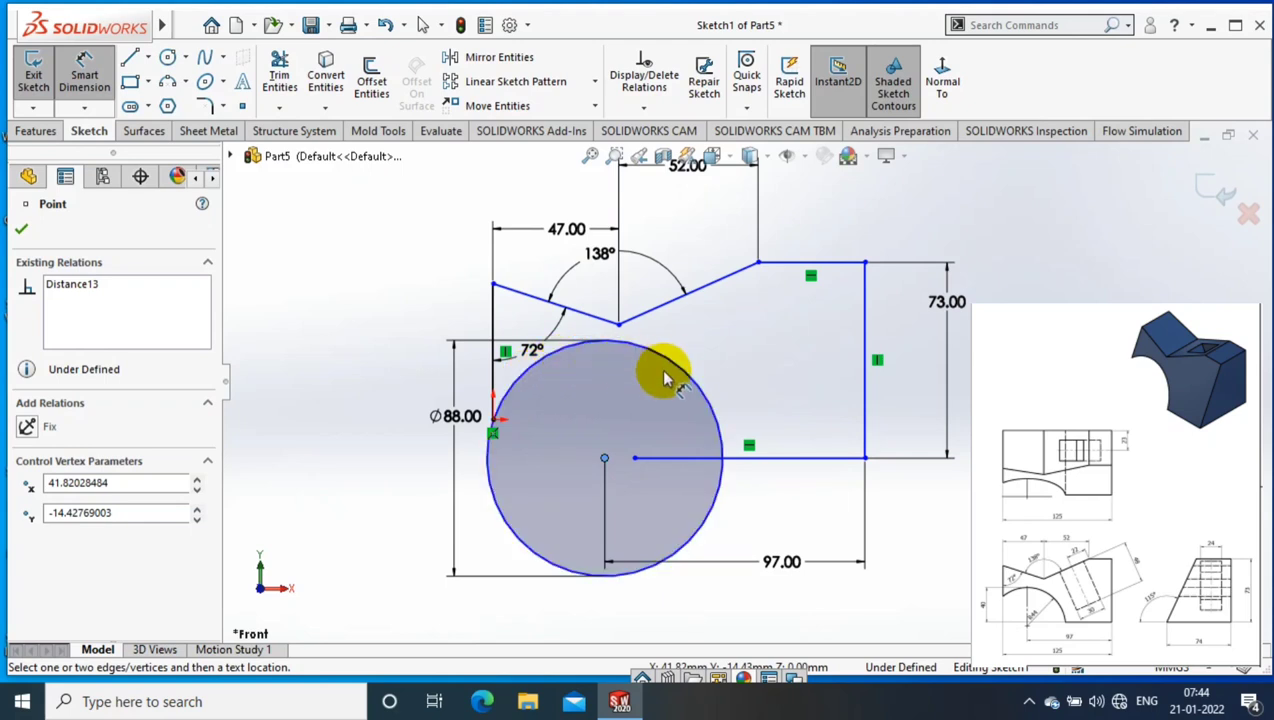
{"action": "left_click", "coordinate": [520, 380]}
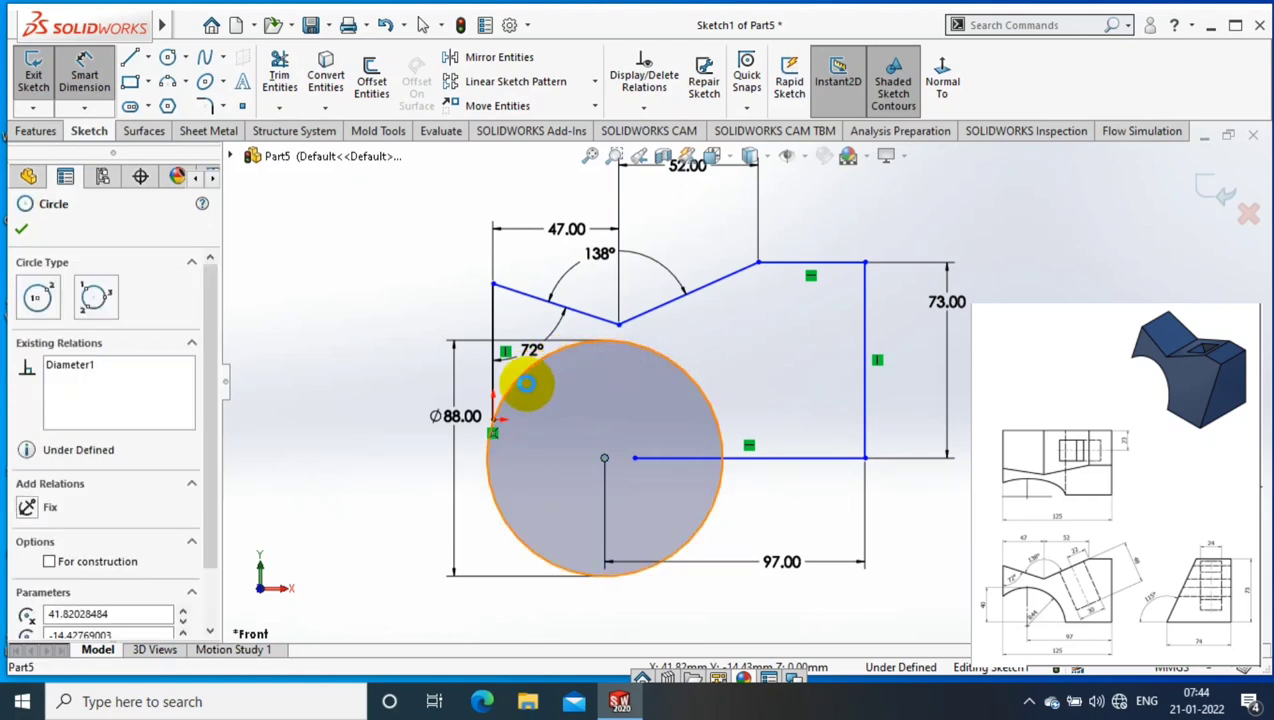
{"action": "left_click", "coordinate": [690, 396]}
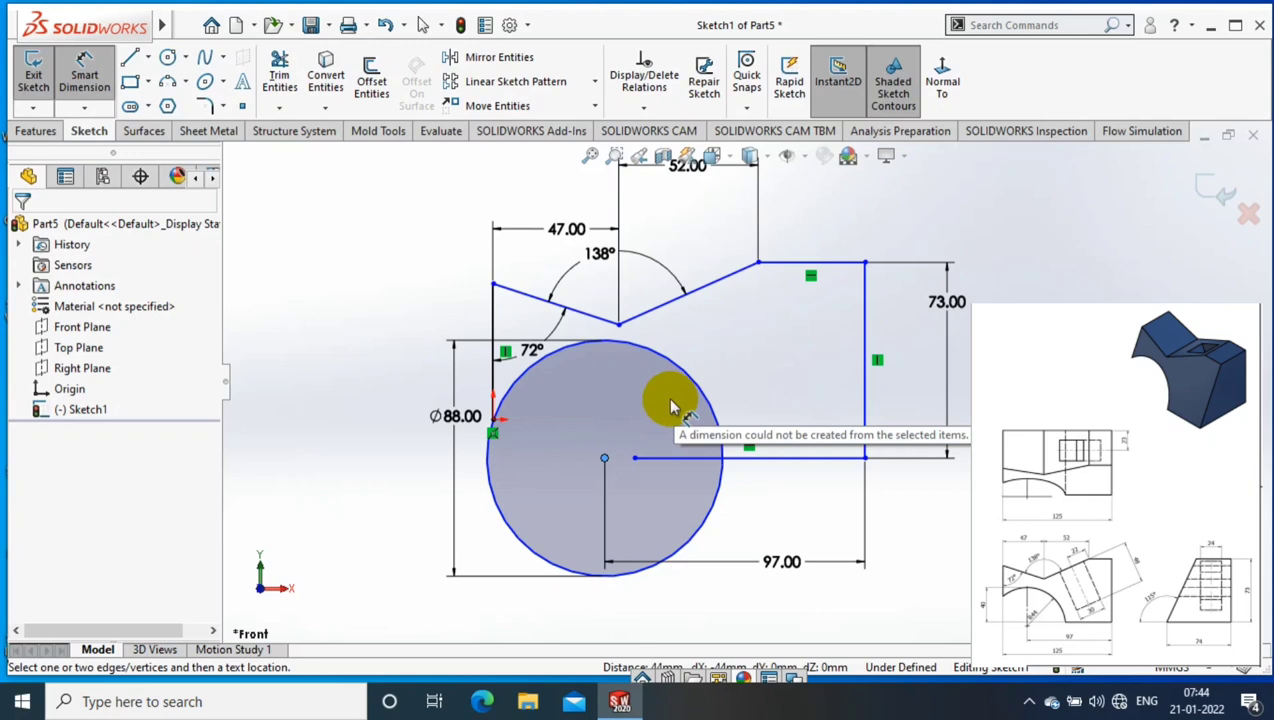
{"action": "left_click", "coordinate": [800, 475]}
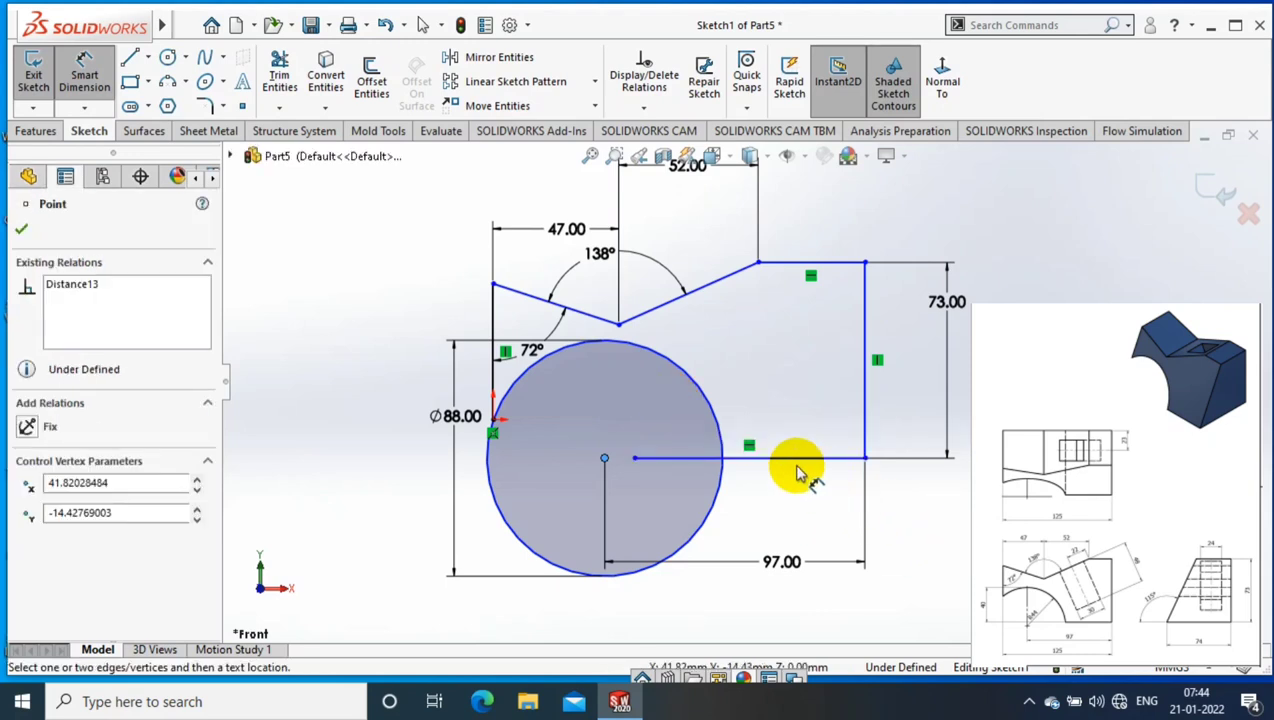
{"action": "left_click", "coordinate": [770, 459]}
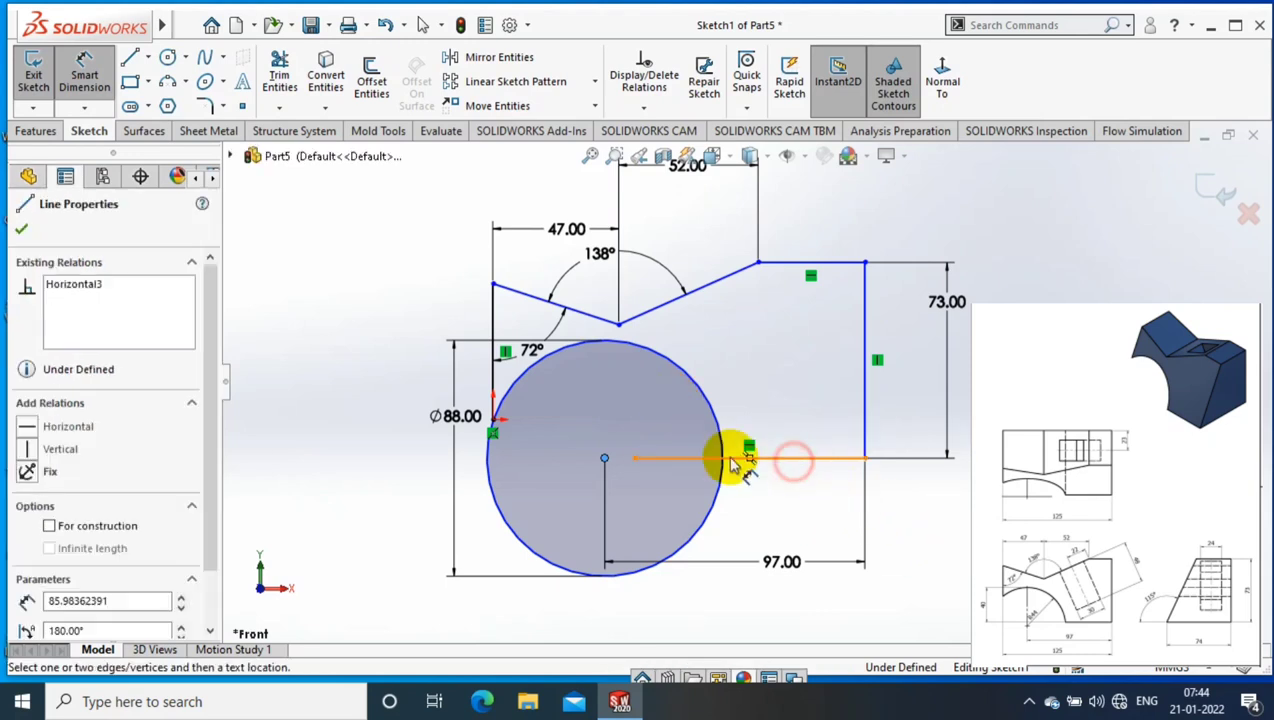
{"action": "left_click", "coordinate": [600, 458]}
{"action": "key", "text": "Escape"}
{"action": "left_click", "coordinate": [635, 460]}
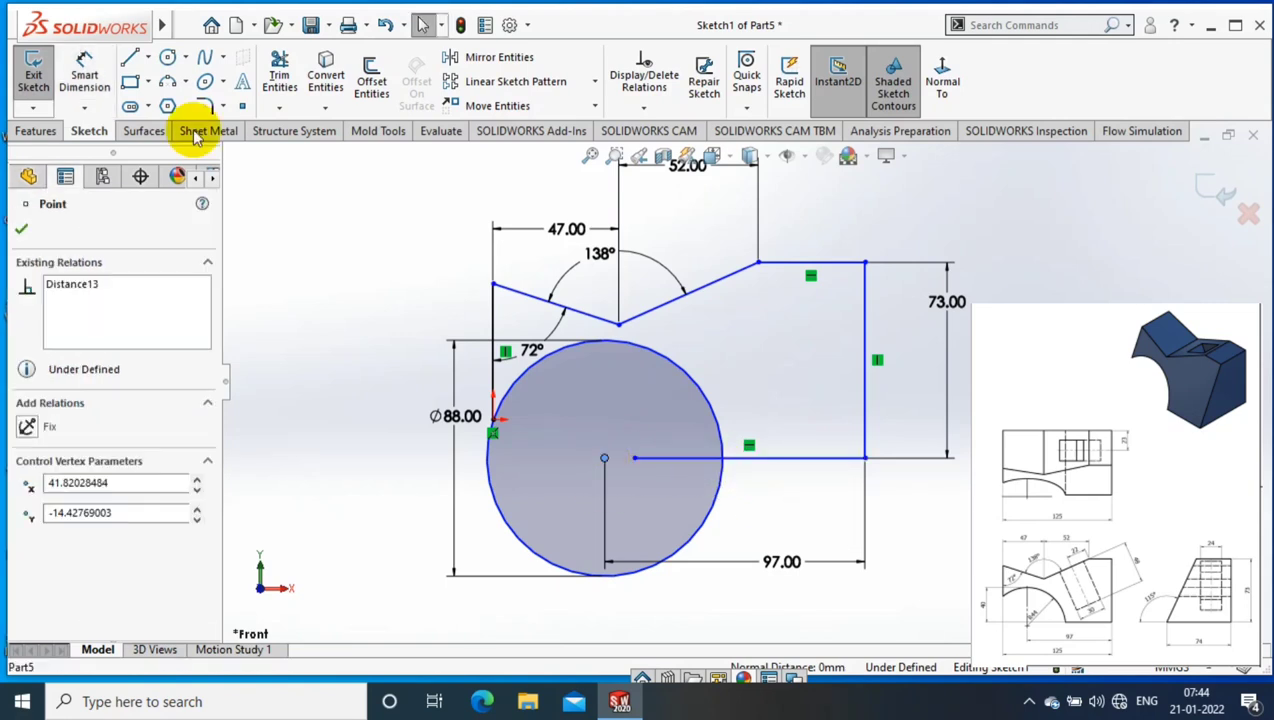
{"action": "left_click_drag", "start_coordinate": [722, 448], "coordinate": [743, 473]}
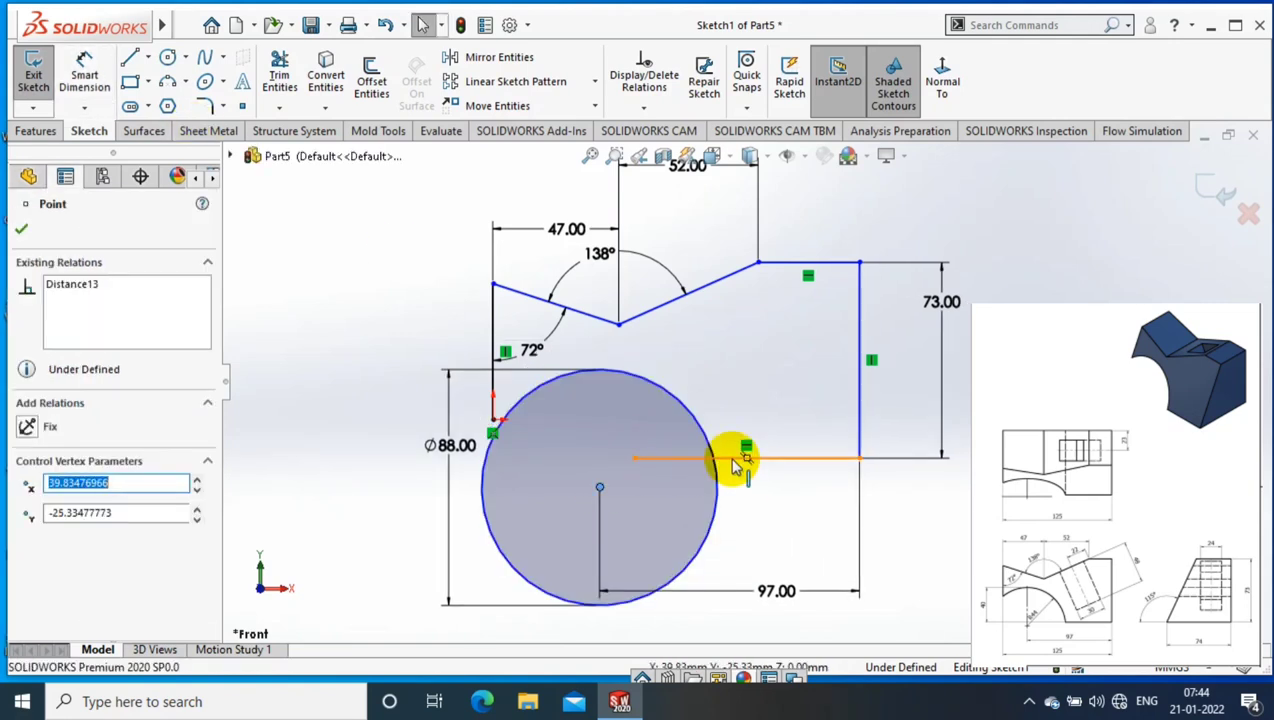
- Dimension the circle centre 4 mm below the bottom line
{"action": "left_click", "coordinate": [84, 70]}
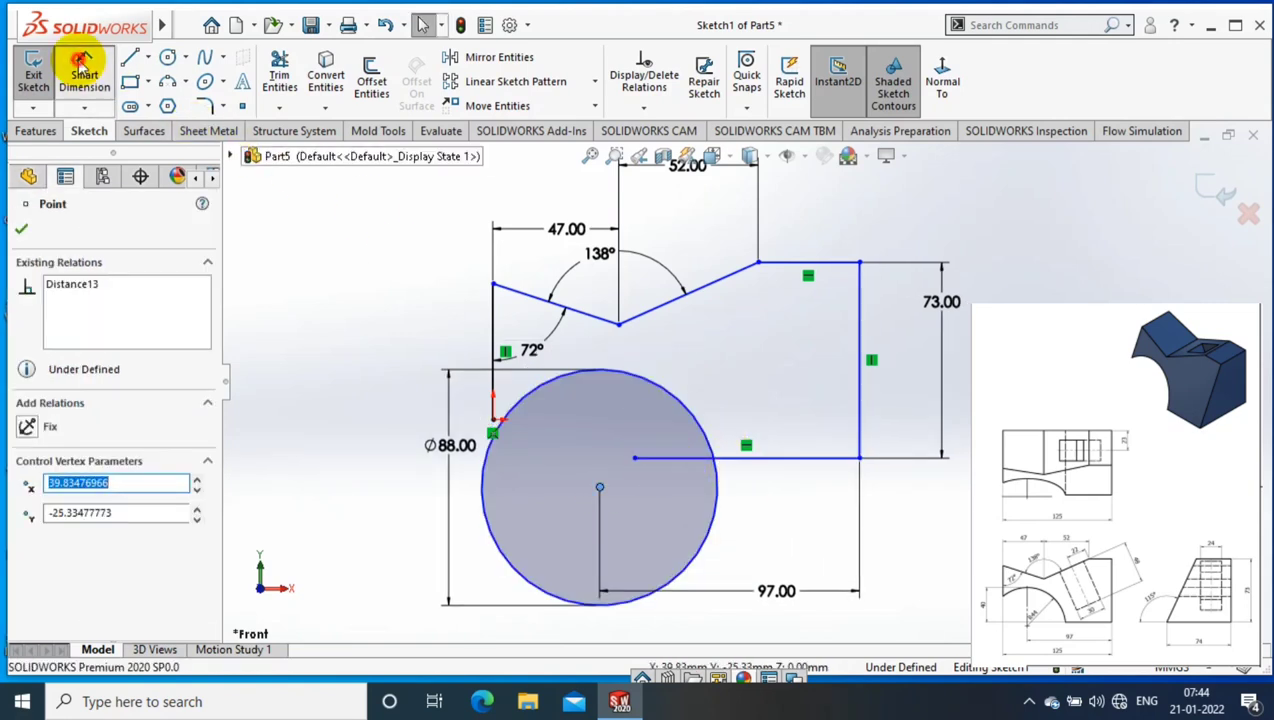
{"action": "left_click", "coordinate": [655, 460]}
{"action": "left_click", "coordinate": [546, 463]}
{"action": "type", "text": "4"}
{"action": "key", "text": "Return"}
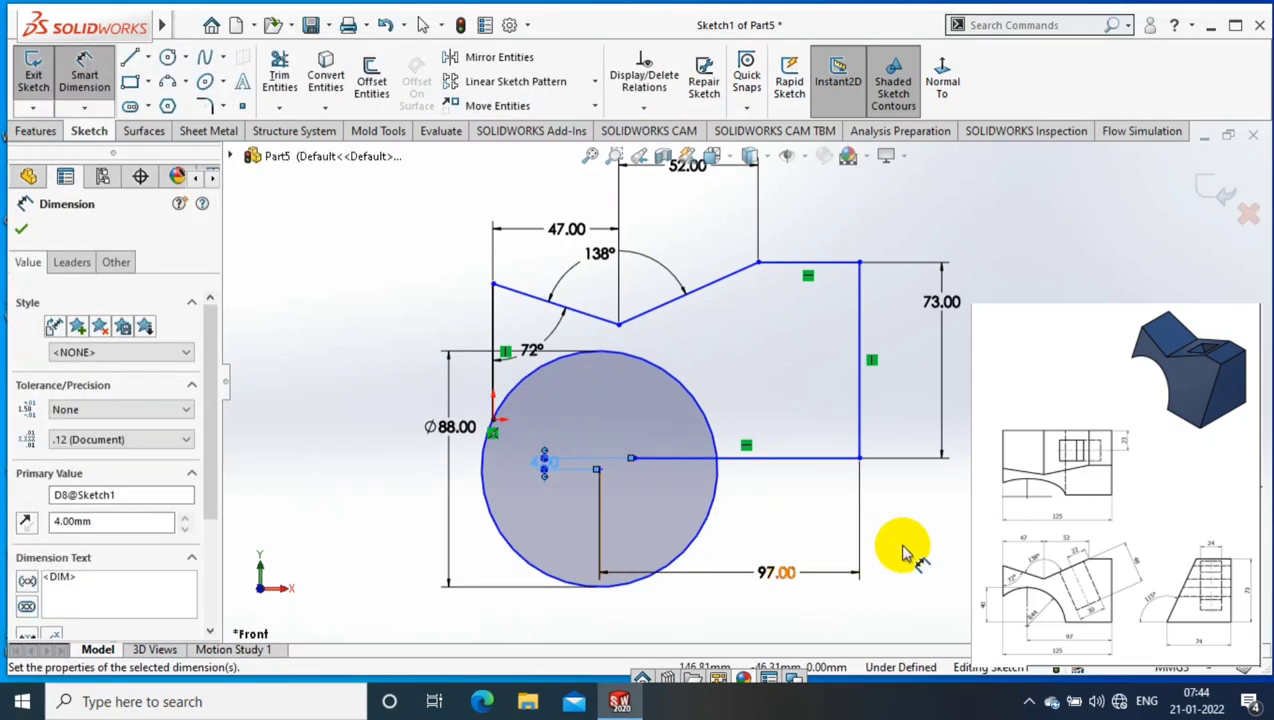
{"action": "left_click", "coordinate": [905, 553]}
- Add a 125 mm overall width between the left and right vertical lines
{"action": "scroll", "coordinate": [780, 470], "scroll_direction": "down", "scroll_amount": 2}
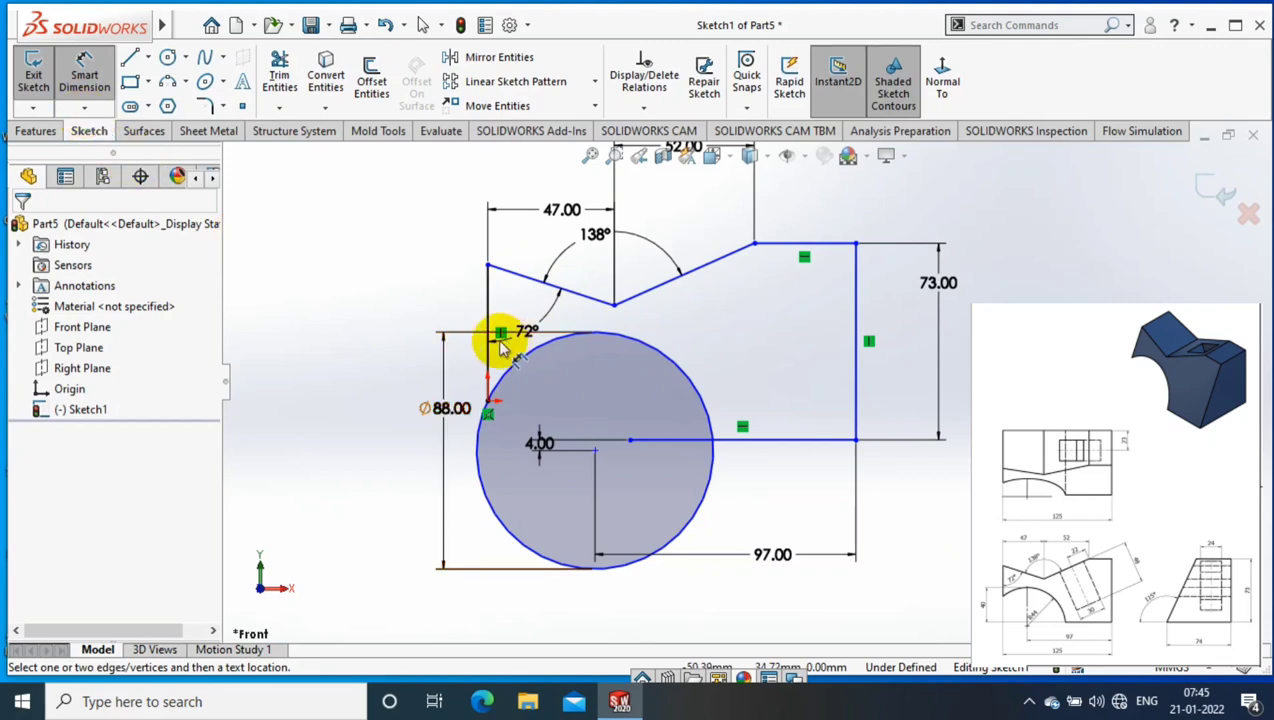
{"action": "left_click", "coordinate": [488, 340]}
{"action": "left_click", "coordinate": [855, 390]}
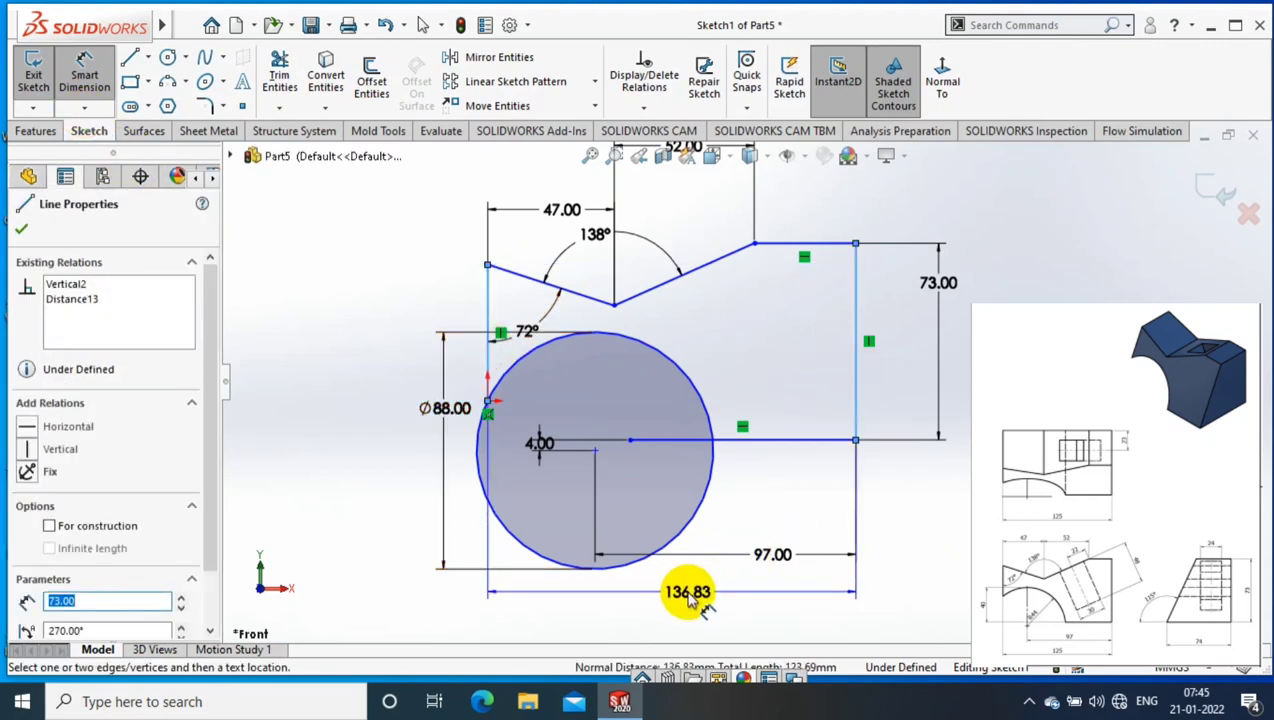
{"action": "left_click", "coordinate": [688, 596]}
{"action": "type", "text": "125"}
{"action": "key", "text": "Return"}
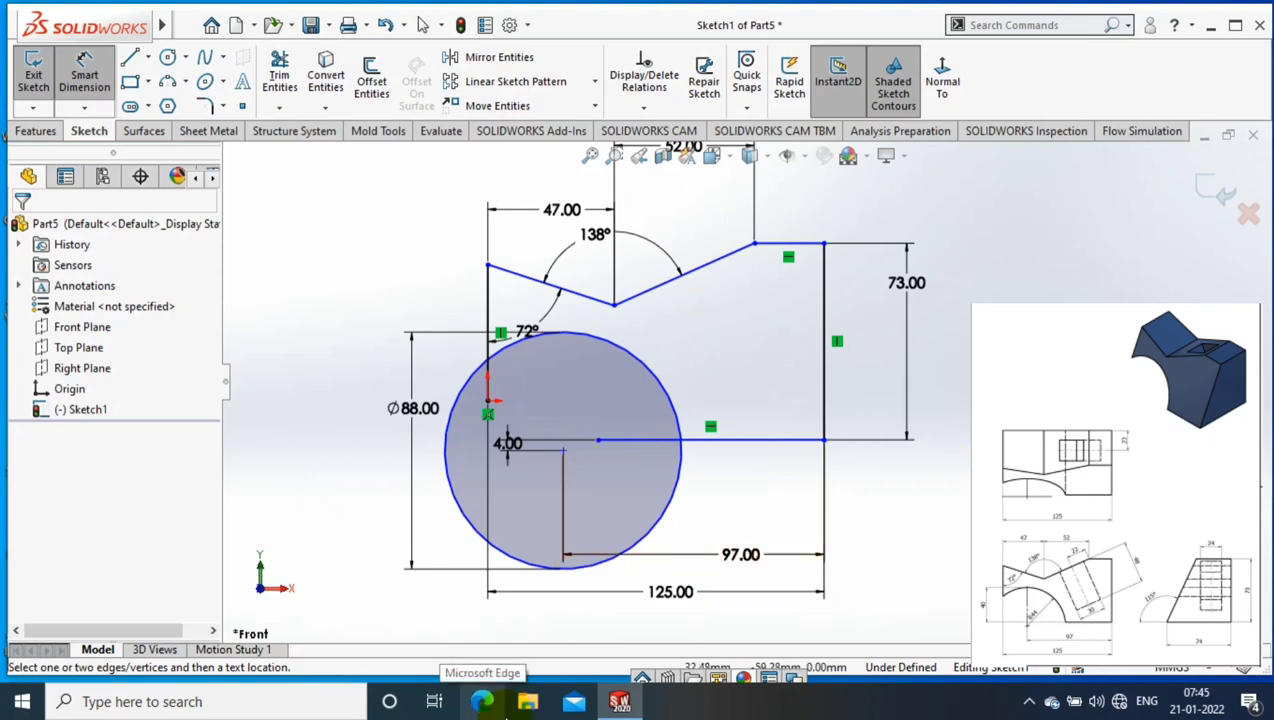
- Power-trim the circle segments outside the profile, leaving an arc cut into the underside
{"action": "left_click", "coordinate": [279, 80]}
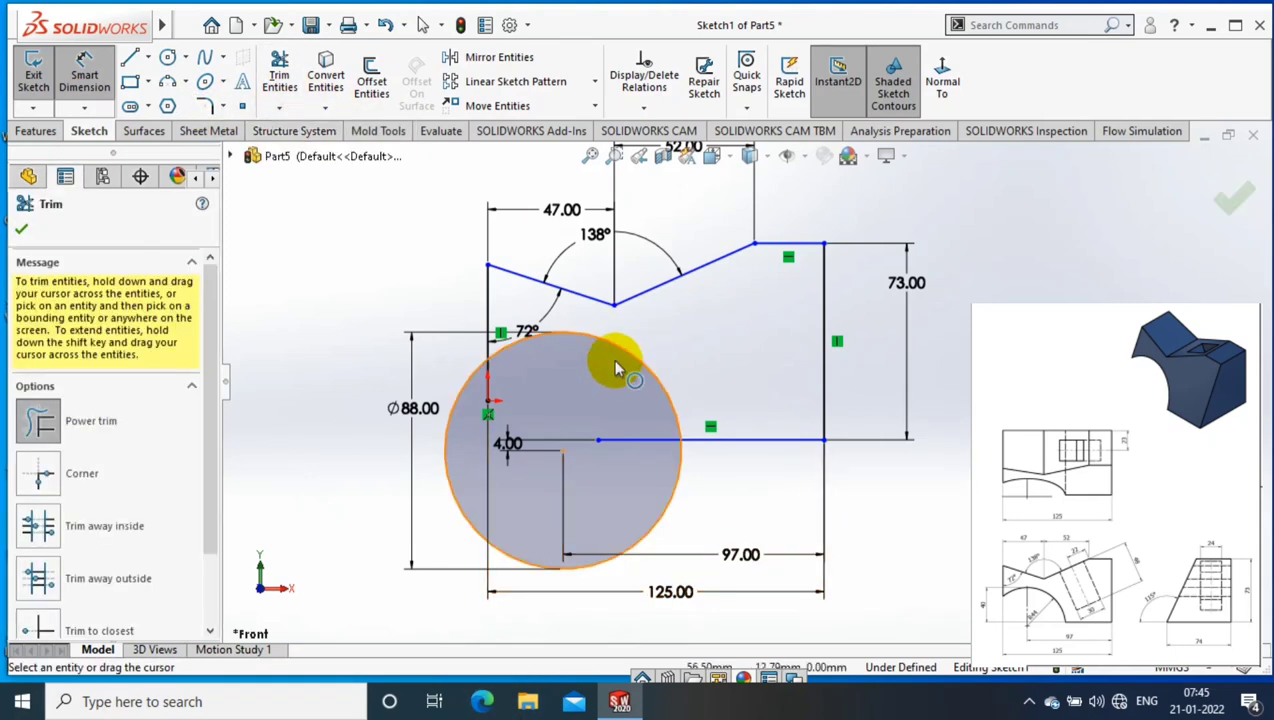
{"action": "mouse_move", "coordinate": [445, 437]}
{"action": "left_mouse_down"}
{"action": "mouse_move", "coordinate": [490, 430]}
{"action": "mouse_move", "coordinate": [697, 489]}
{"action": "left_mouse_up"}
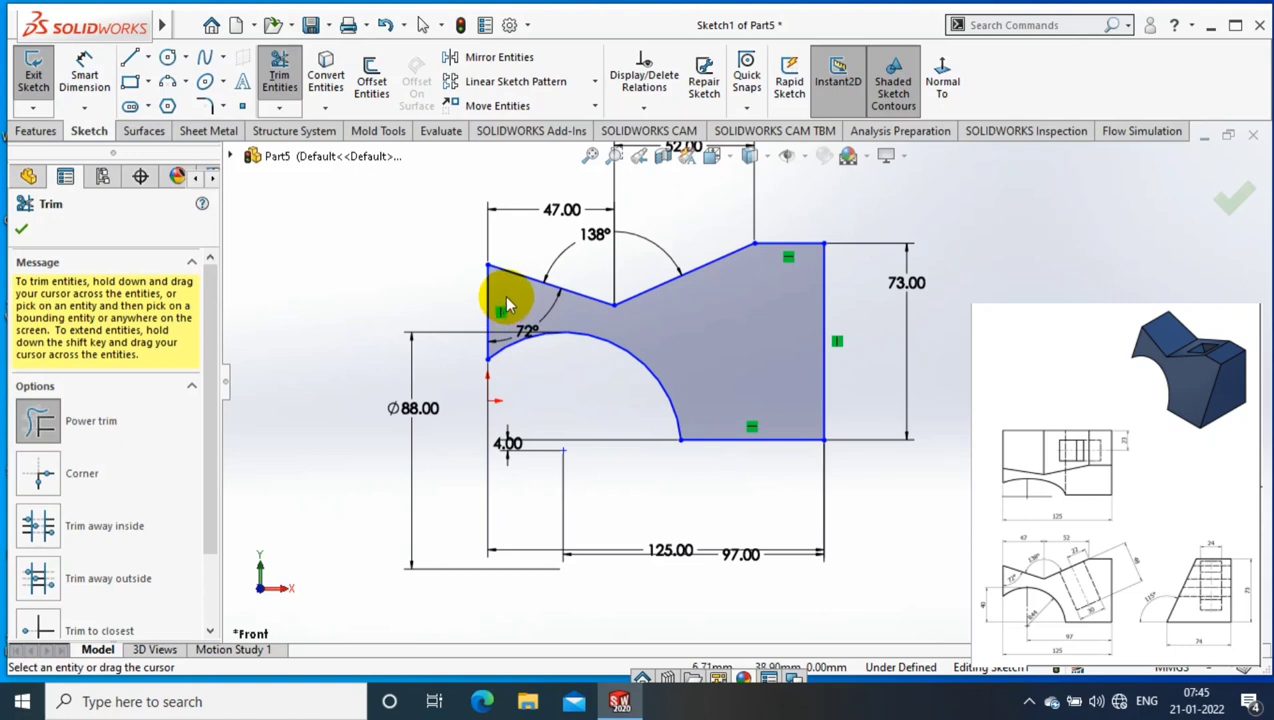
- Extrude the closed profile 74 mm Blind into Boss-Extrude1
{"action": "left_click", "coordinate": [28, 172]}
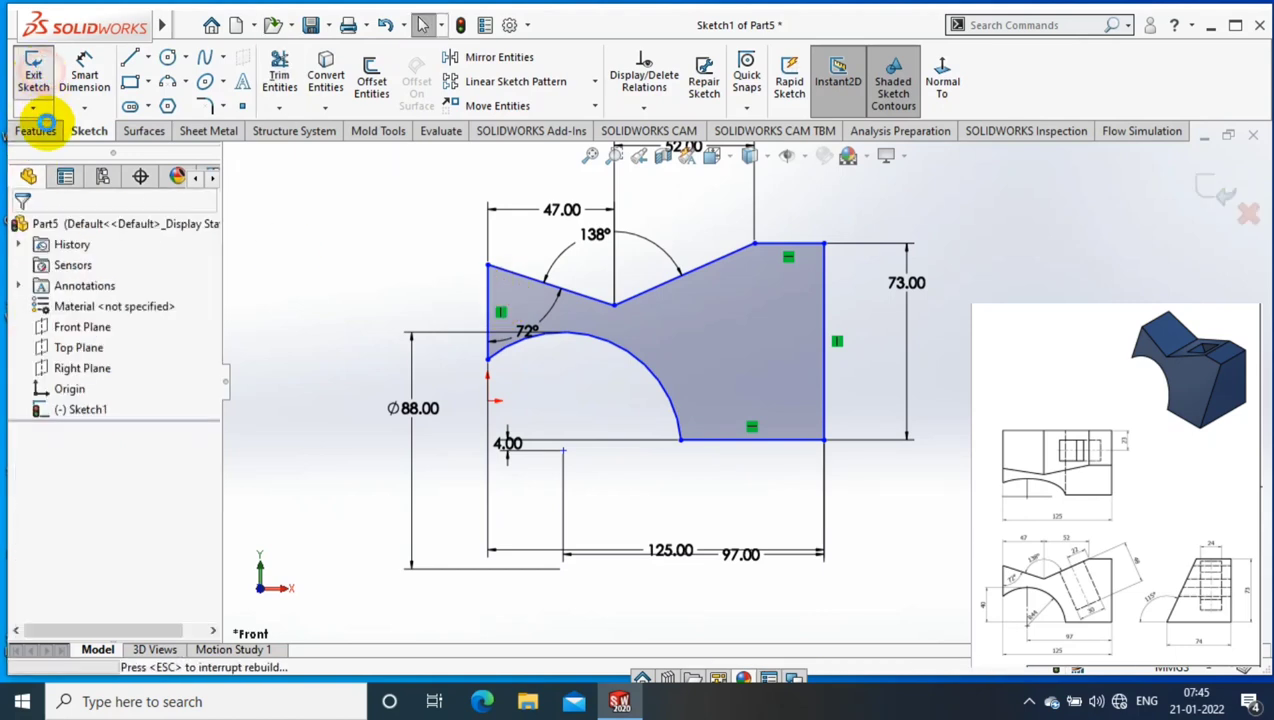
{"action": "left_click", "coordinate": [35, 131]}
{"action": "left_click", "coordinate": [40, 80]}
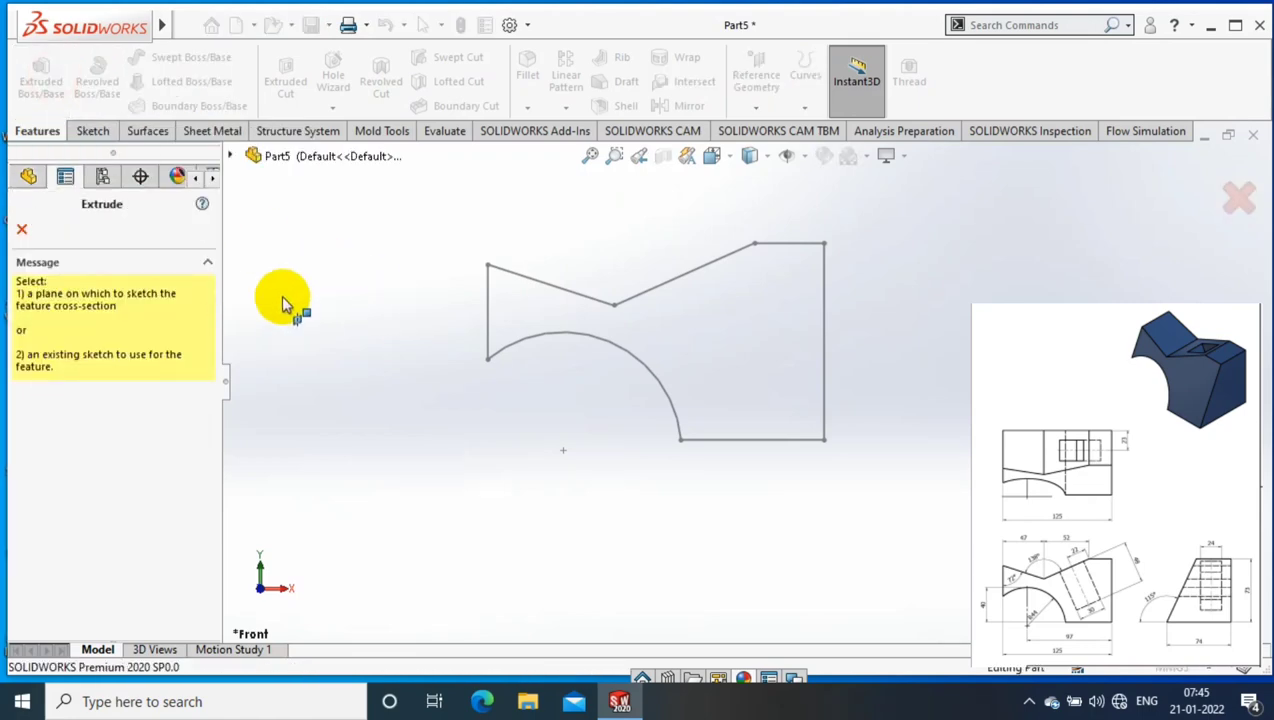
{"action": "left_click", "coordinate": [583, 293]}
{"action": "type", "text": "74"}
{"action": "key", "text": "Return"}
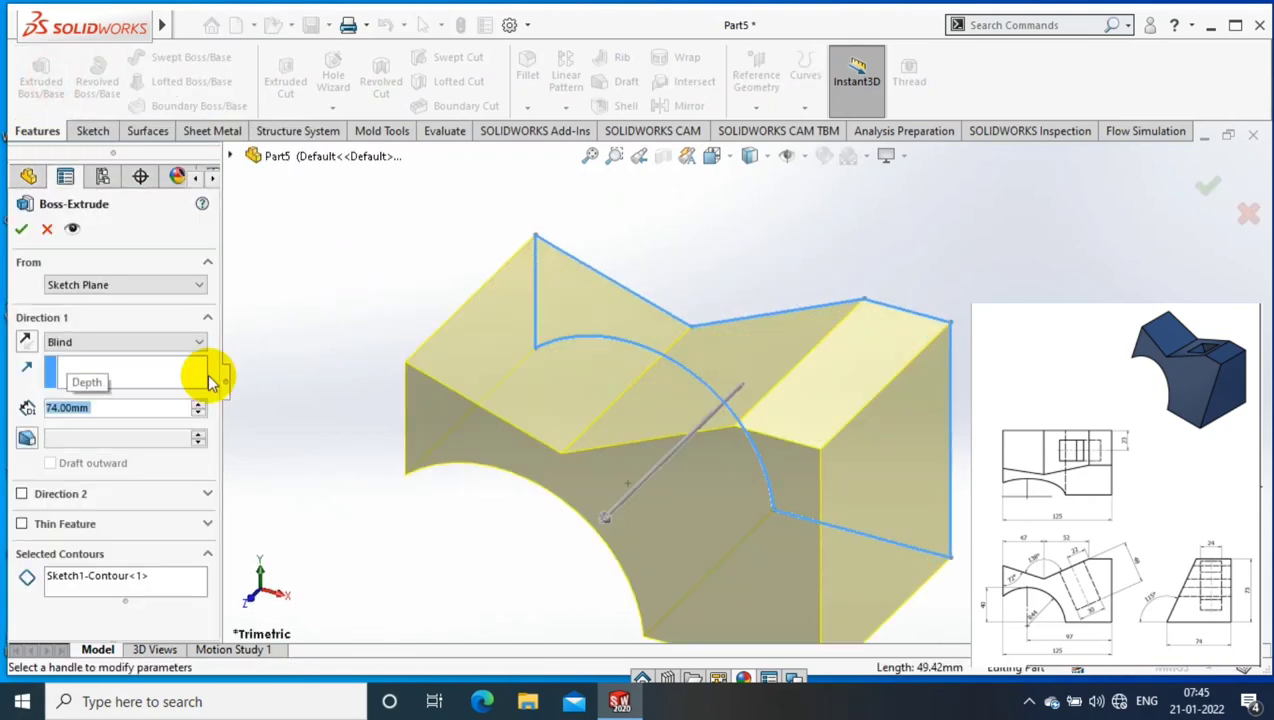
{"action": "left_click", "coordinate": [152, 342]}
{"action": "key", "text": "Return"}
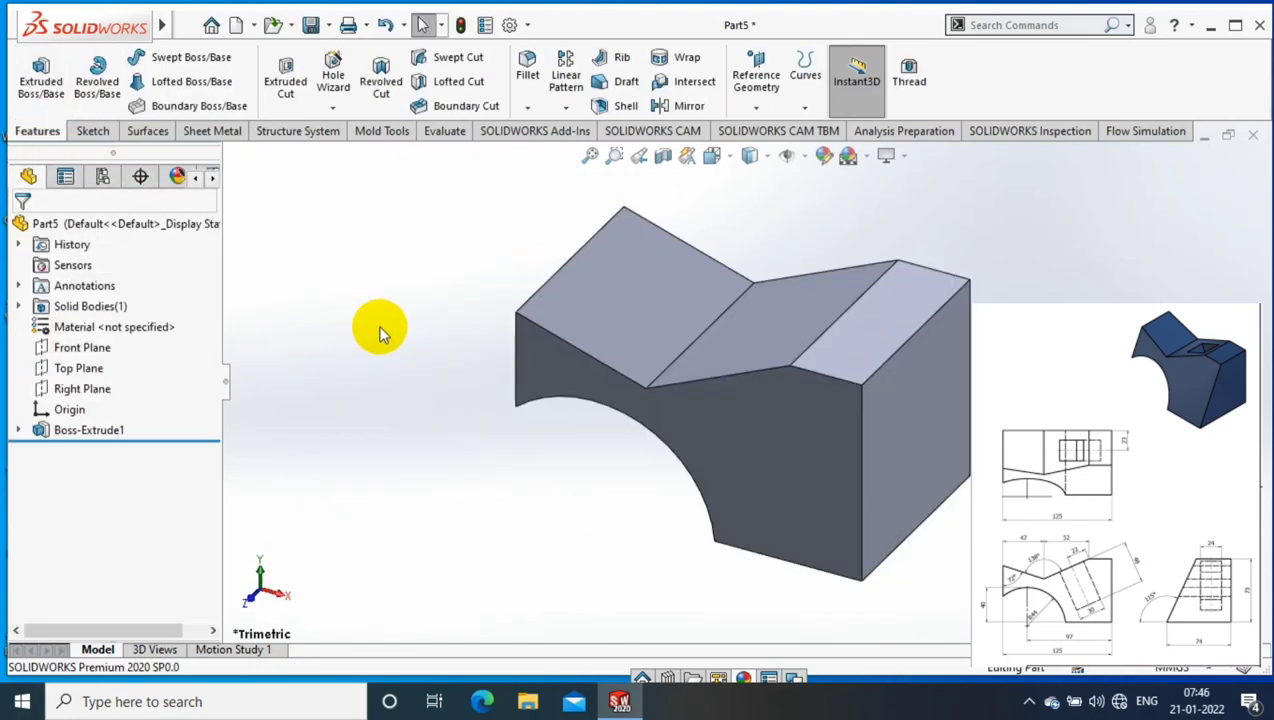
{"action": "right_click", "coordinate": [775, 325]}
- Draw a circle in a new sketch on the slanted top face
{"action": "left_click", "coordinate": [897, 204]}
{"action": "left_click", "coordinate": [38, 72]}
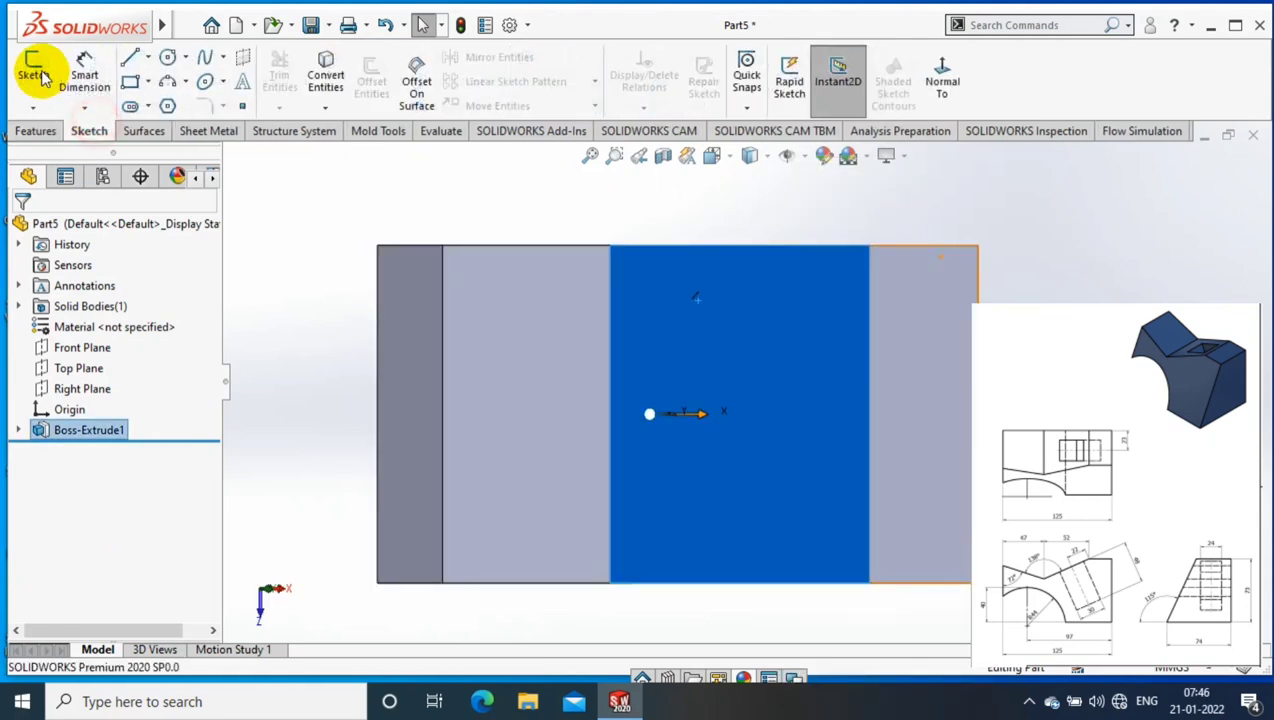
{"action": "left_click", "coordinate": [167, 57]}
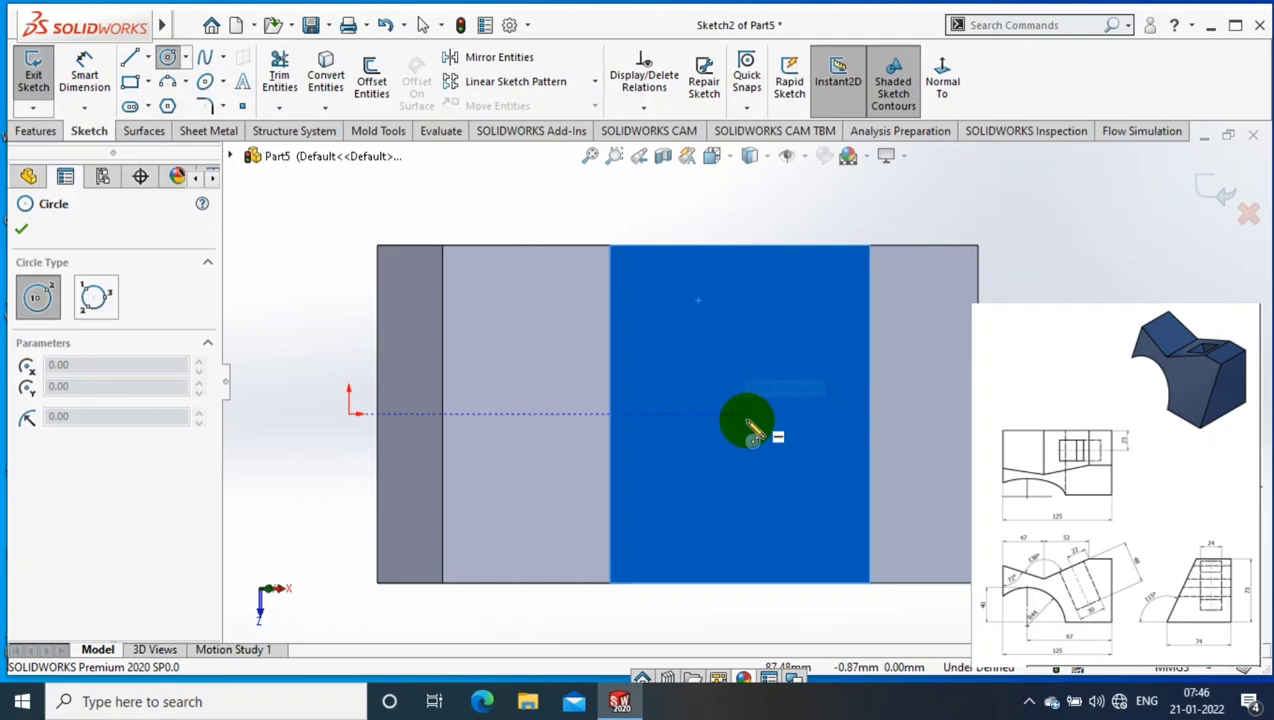
{"action": "left_click_drag", "start_coordinate": [746, 420], "coordinate": [782, 420]}
- Dimension the circle Ø30 and 22 from the edge, with its centre horizontal to the origin
{"action": "left_click", "coordinate": [772, 396]}
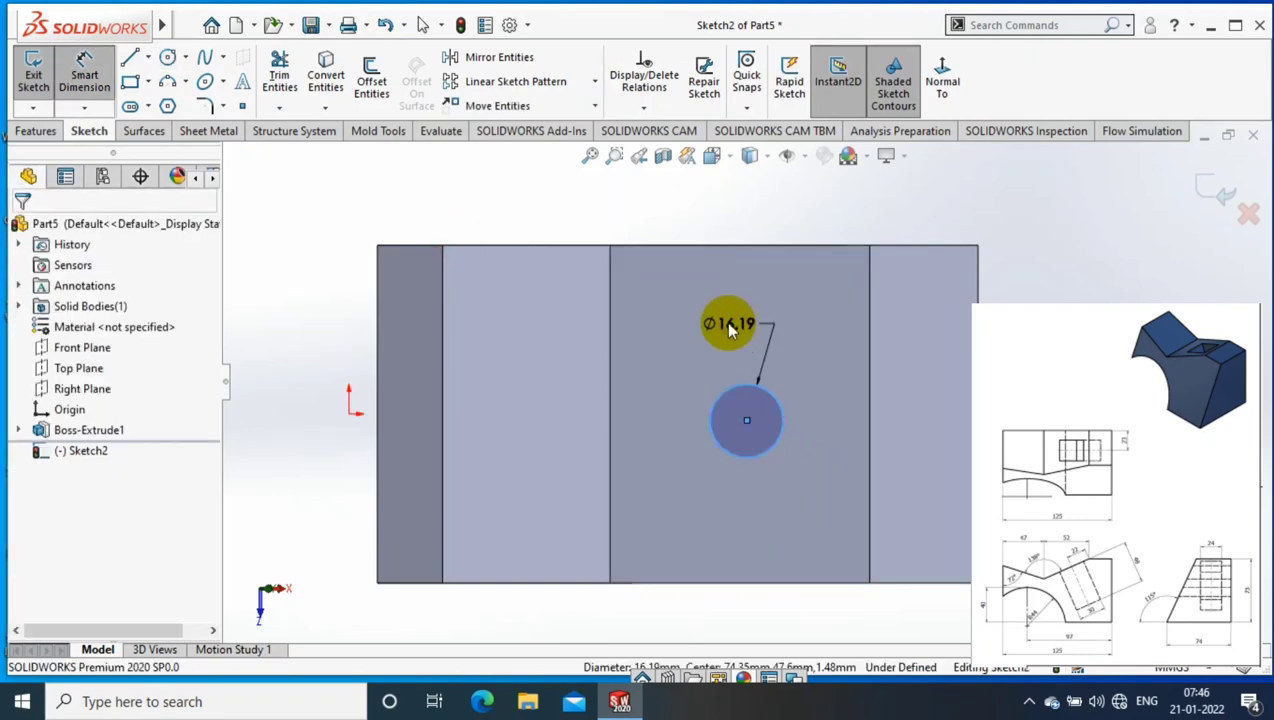
{"action": "left_click", "coordinate": [729, 330]}
{"action": "left_click", "coordinate": [757, 277]}
{"action": "left_click", "coordinate": [758, 270]}
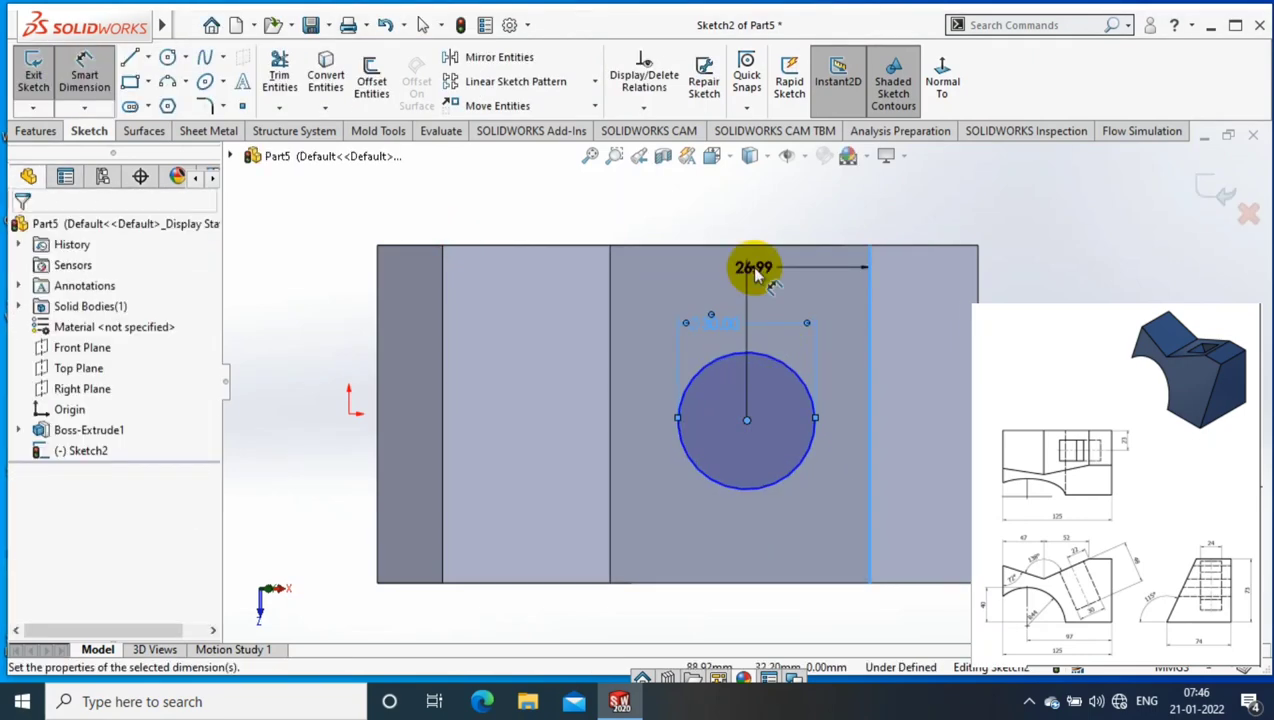
{"action": "type", "text": "22"}
{"action": "key", "text": "Return"}
{"action": "left_click", "coordinate": [755, 426]}
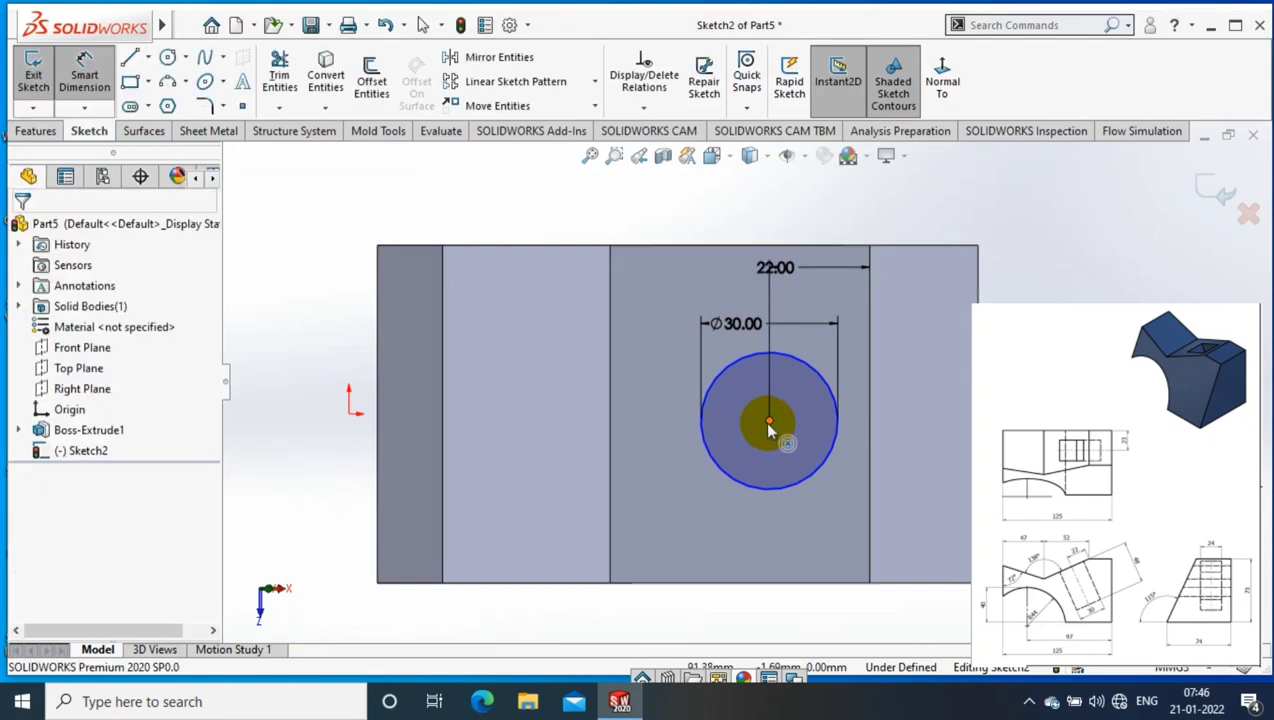
{"action": "left_click", "coordinate": [350, 406], "text": "ctrl"}
{"action": "left_click", "coordinate": [398, 313]}
- Cut the circle 48 mm deep, then undo the cut and delete Sketch2
{"action": "left_click", "coordinate": [530, 203]}
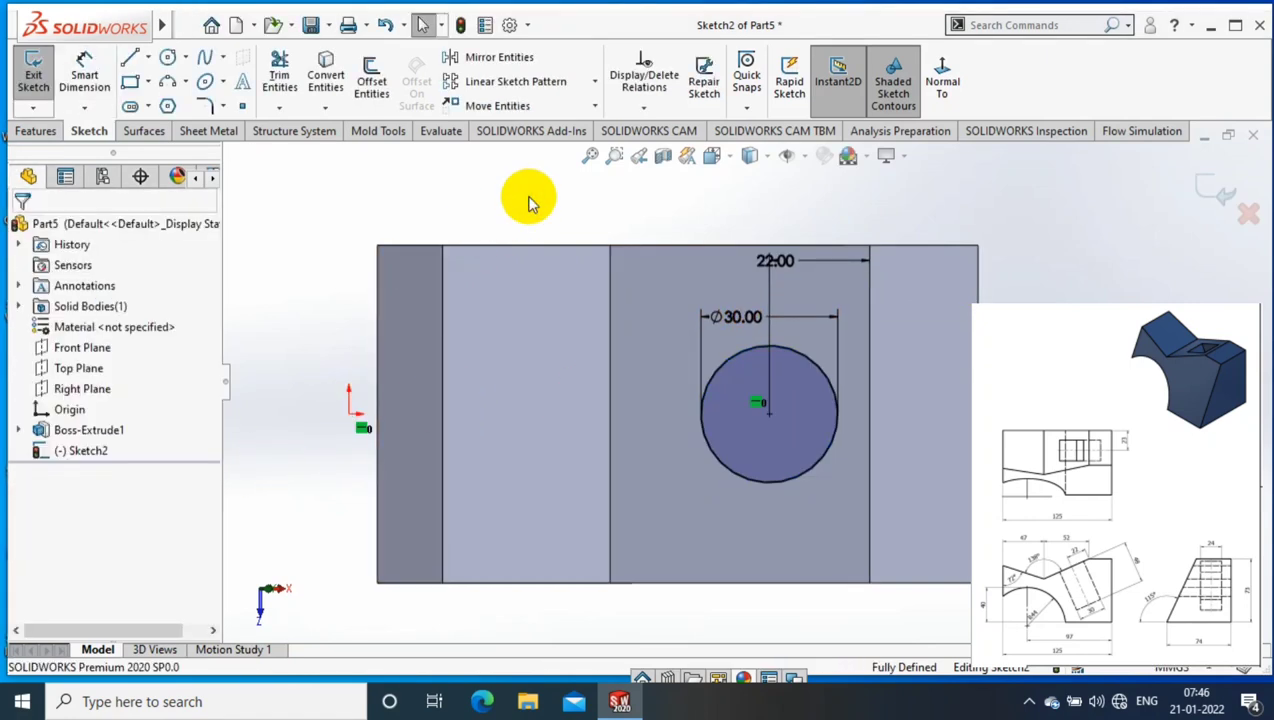
{"action": "left_click", "coordinate": [38, 133]}
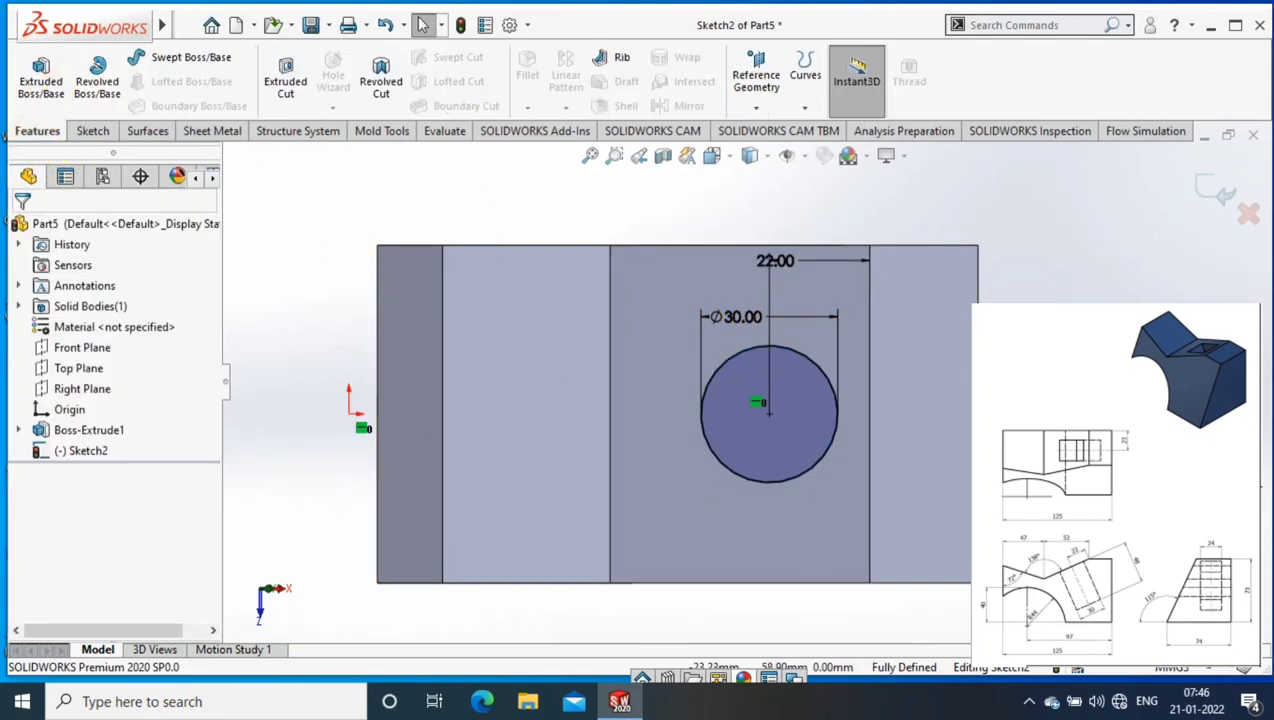
{"action": "left_click", "coordinate": [285, 82]}
{"action": "left_click", "coordinate": [118, 407]}
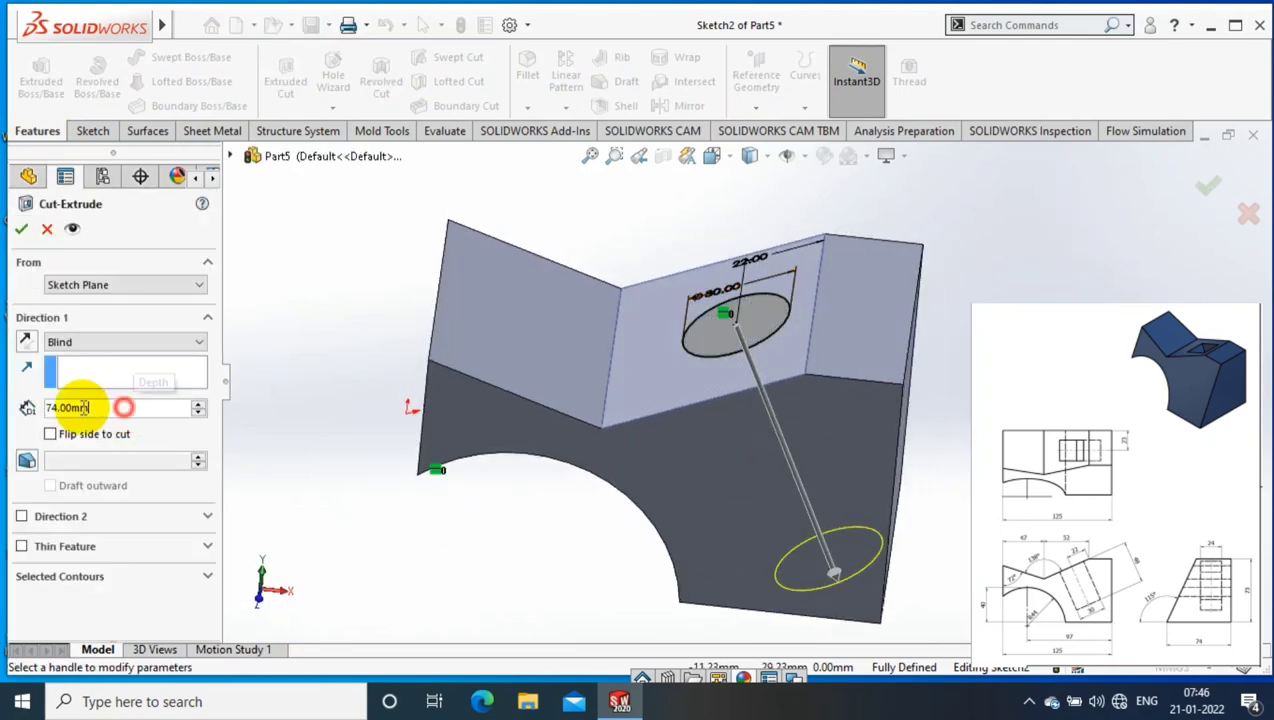
{"action": "type", "text": "48"}
{"action": "left_click", "coordinate": [24, 236]}
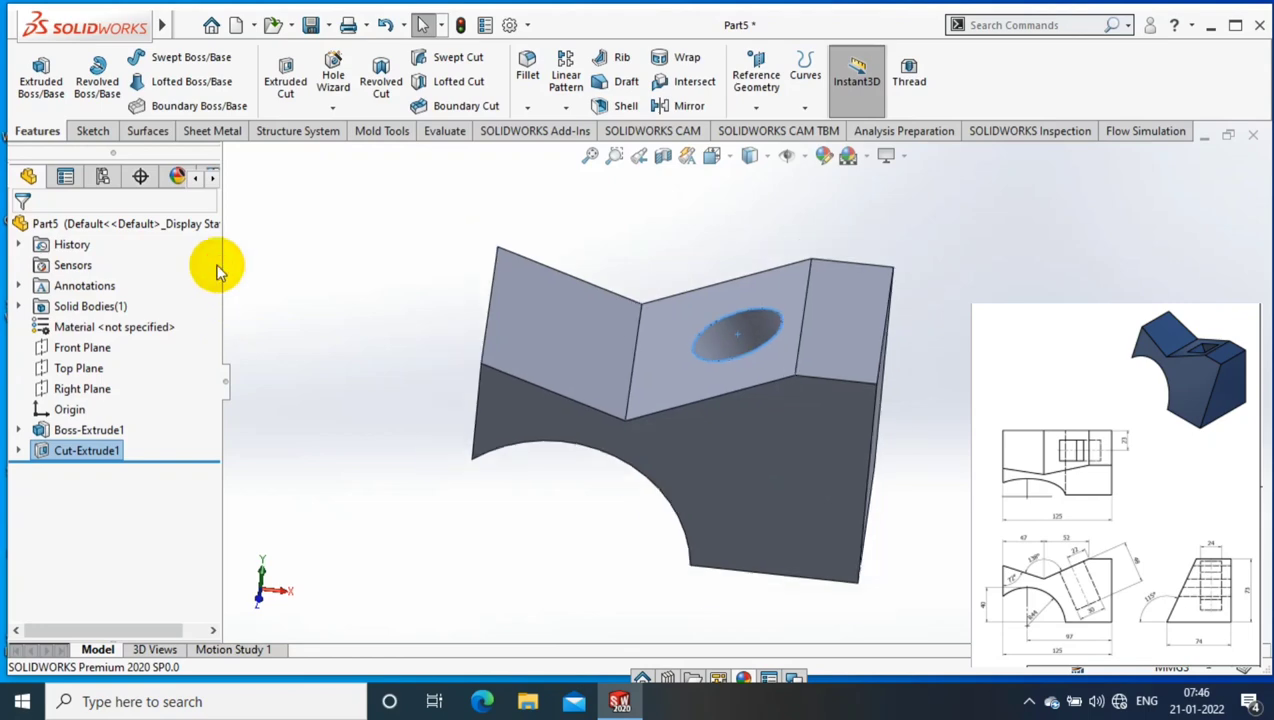
{"action": "key", "text": "ctrl+z"}
{"action": "key", "text": "Delete"}
- Confirm the deletion and draw a centre rectangle in a new sketch on the top face
{"action": "key", "text": "Return"}
{"action": "right_click", "coordinate": [673, 313]}
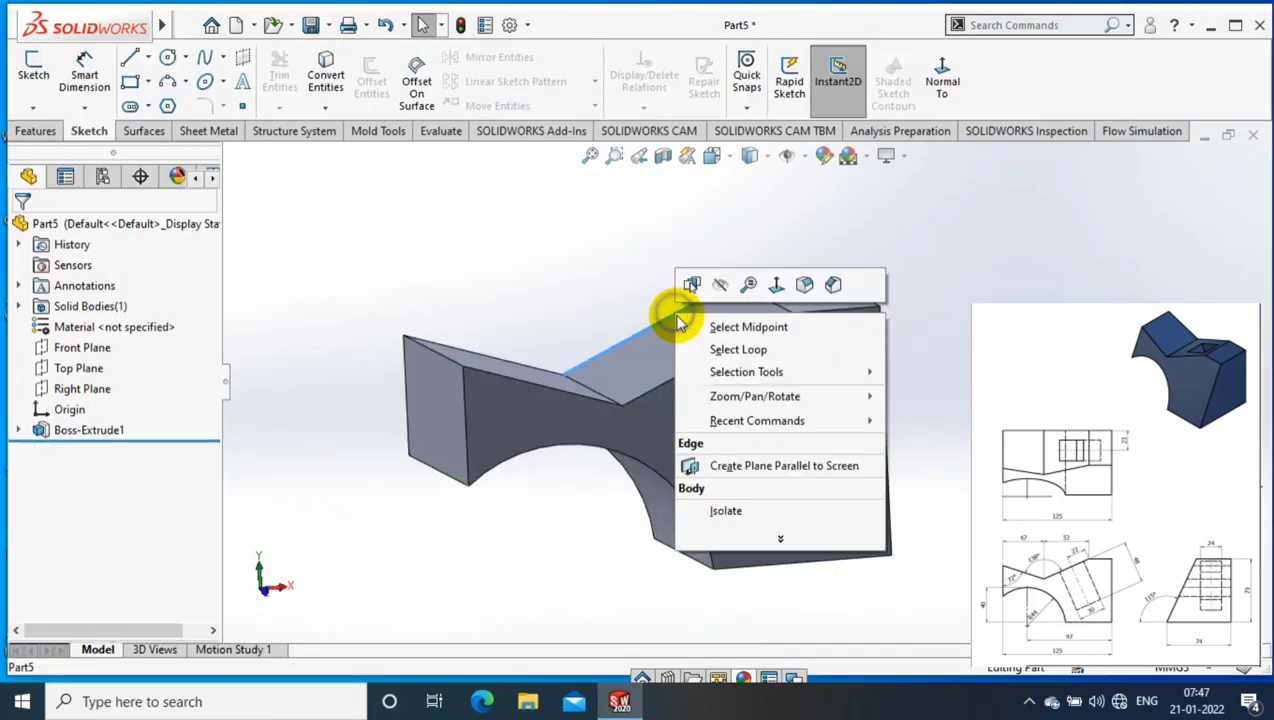
{"action": "key", "text": "Escape"}
{"action": "left_click", "coordinate": [674, 336]}
{"action": "key", "text": "ctrl+8"}
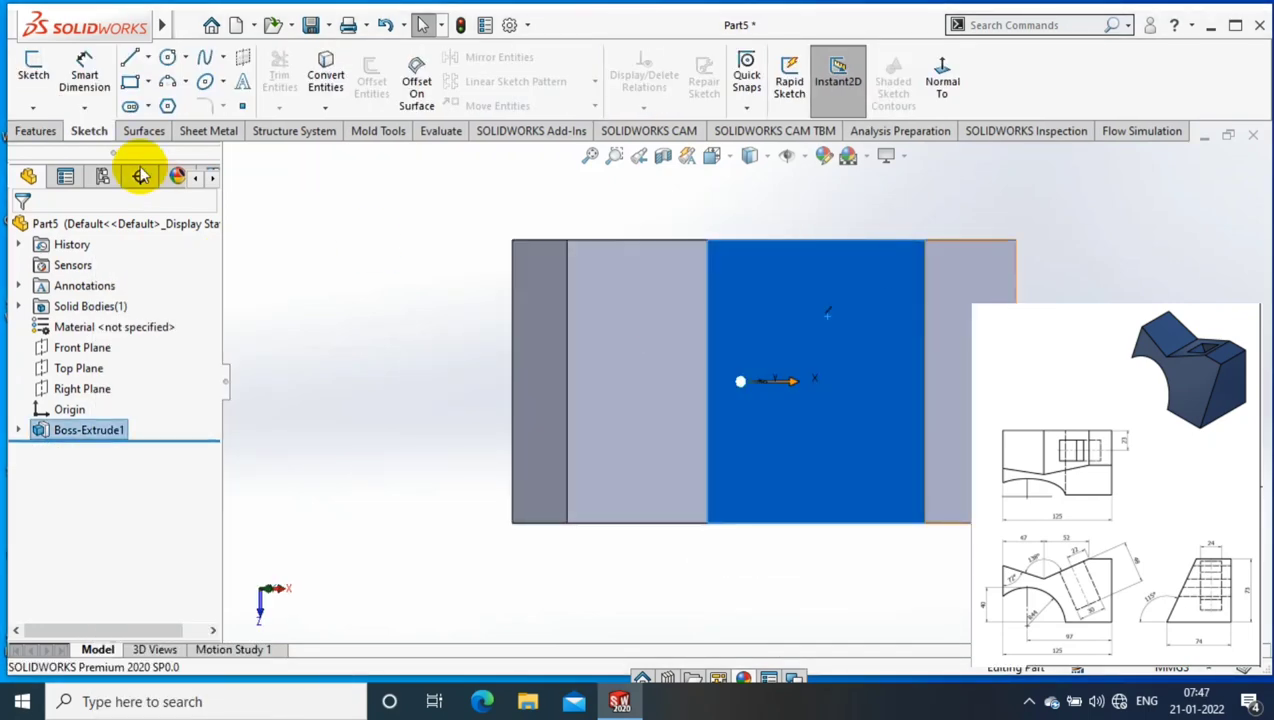
{"action": "left_click", "coordinate": [33, 70]}
{"action": "left_click", "coordinate": [147, 82]}
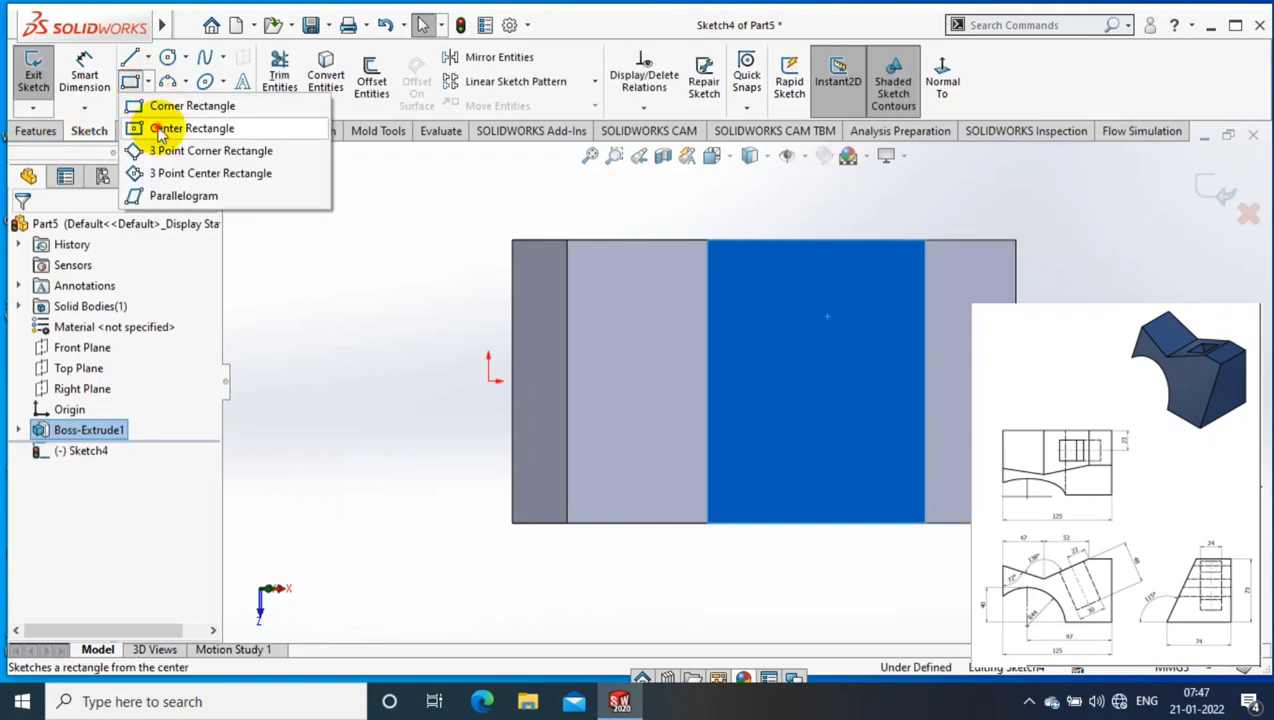
{"action": "left_click", "coordinate": [160, 127]}
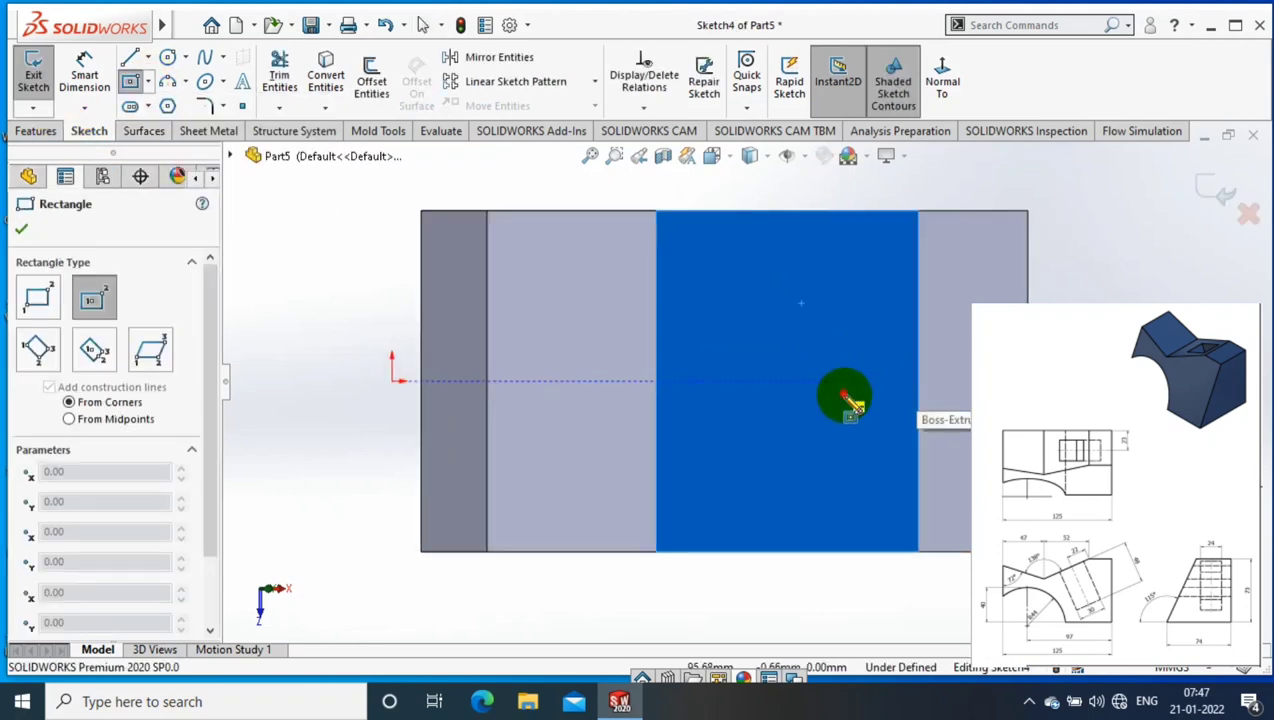
{"action": "left_click", "coordinate": [827, 381]}
{"action": "left_click", "coordinate": [863, 414]}
- Dimension the rectangle 30 wide and 24 high
{"action": "left_click", "coordinate": [85, 72]}
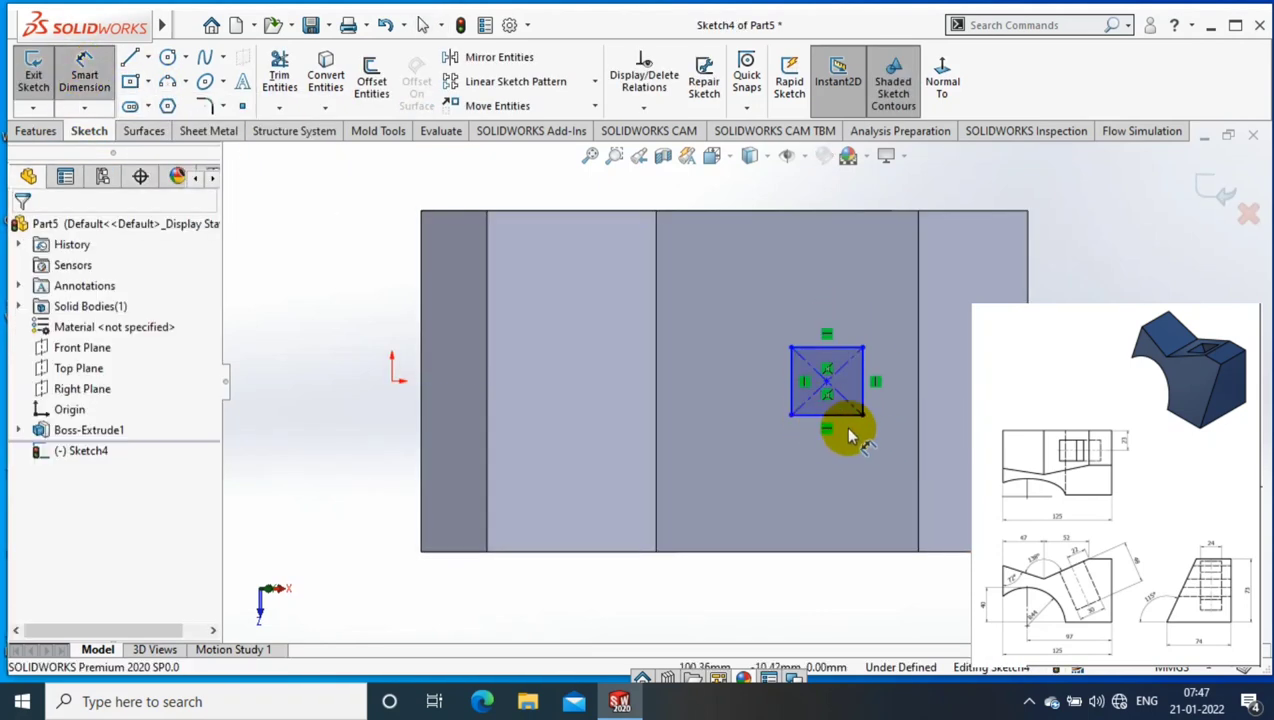
{"action": "left_click", "coordinate": [840, 414]}
{"action": "left_click", "coordinate": [765, 505]}
{"action": "type", "text": "30"}
{"action": "key", "text": "Return"}
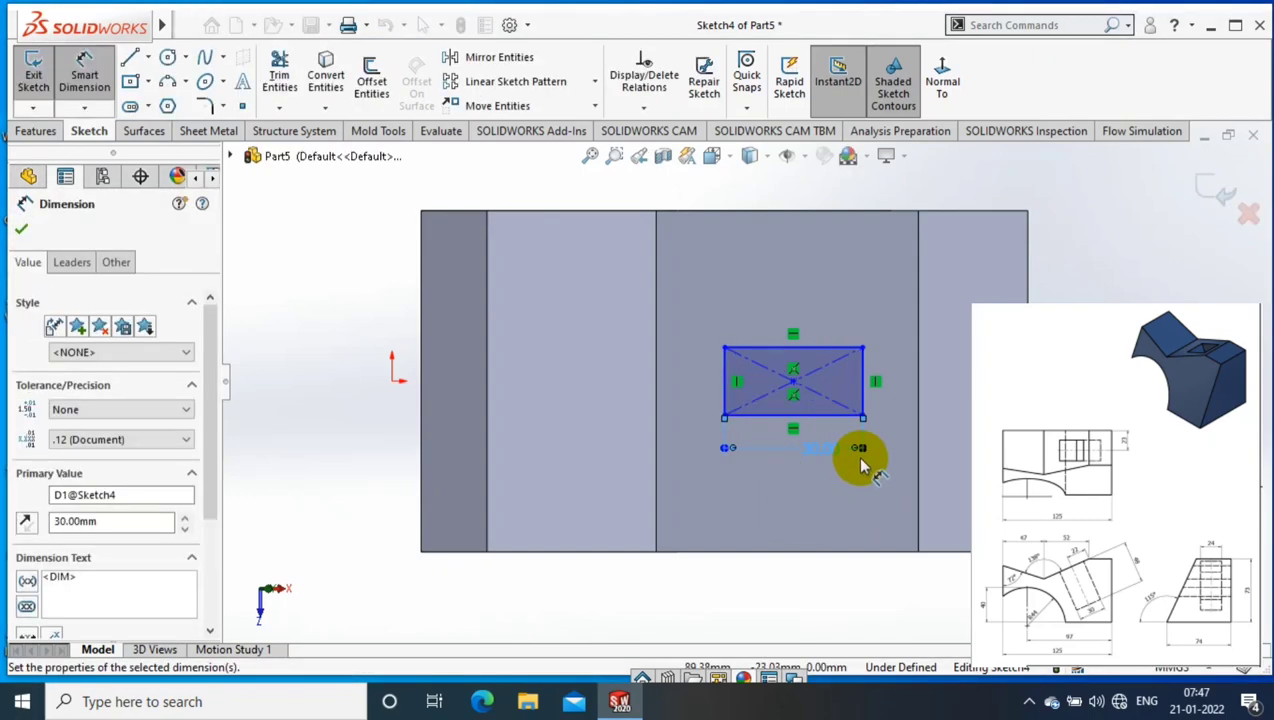
{"action": "left_click", "coordinate": [860, 462]}
{"action": "key", "text": "Return"}
{"action": "left_click", "coordinate": [866, 378]}
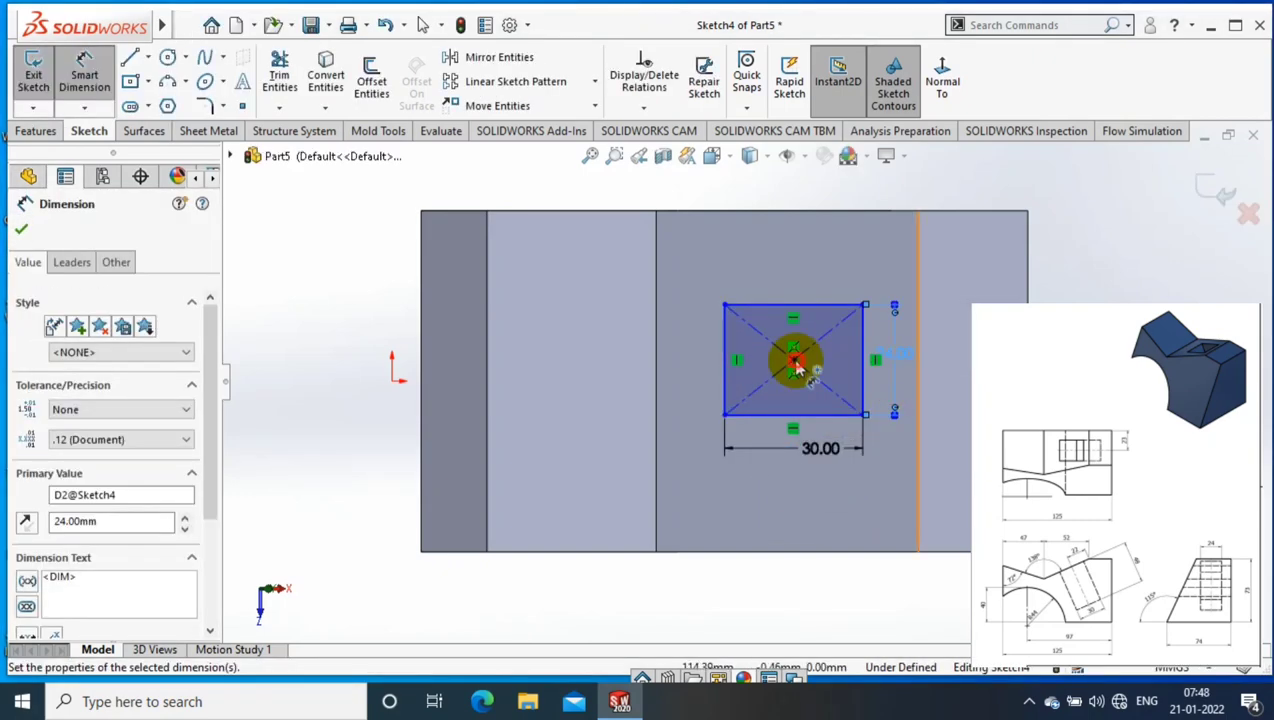
- Make the rectangle centre horizontal with the origin and 22 mm from the right edge
{"action": "left_click", "coordinate": [797, 368]}
{"action": "left_click", "coordinate": [392, 379], "text": "ctrl"}
{"action": "left_click", "coordinate": [60, 531]}
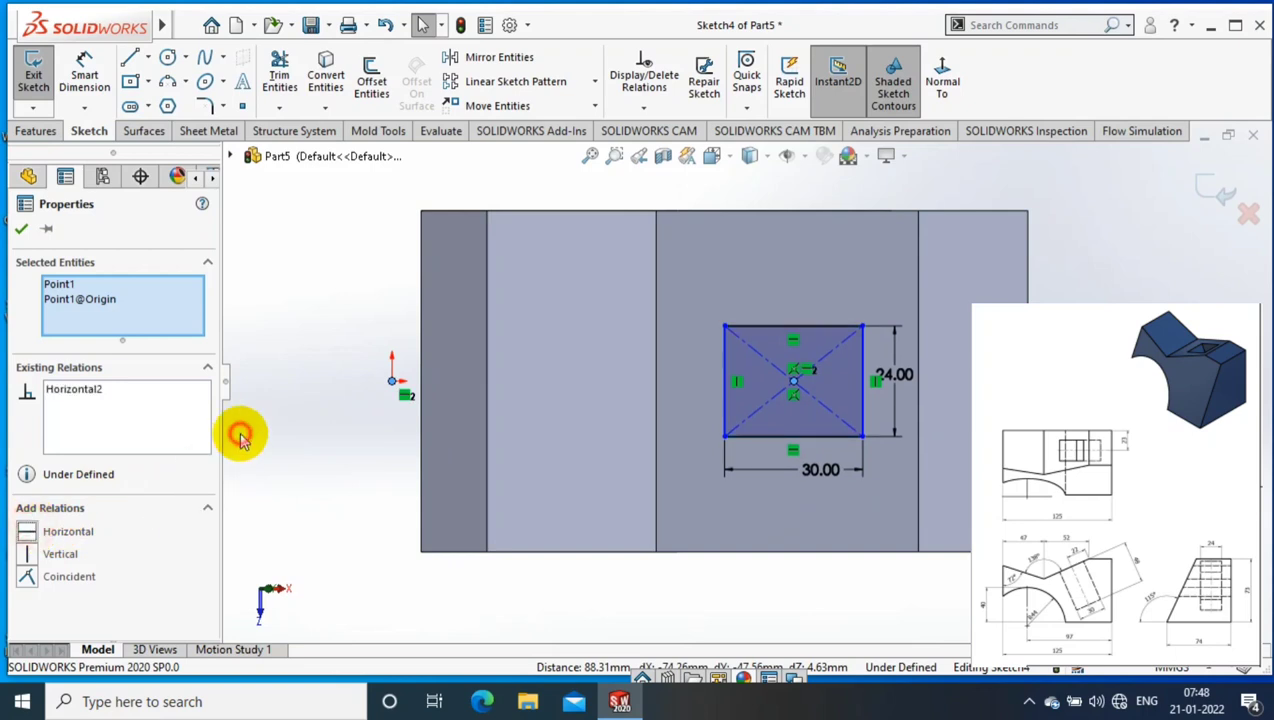
{"action": "left_click", "coordinate": [240, 437]}
{"action": "left_click", "coordinate": [85, 75]}
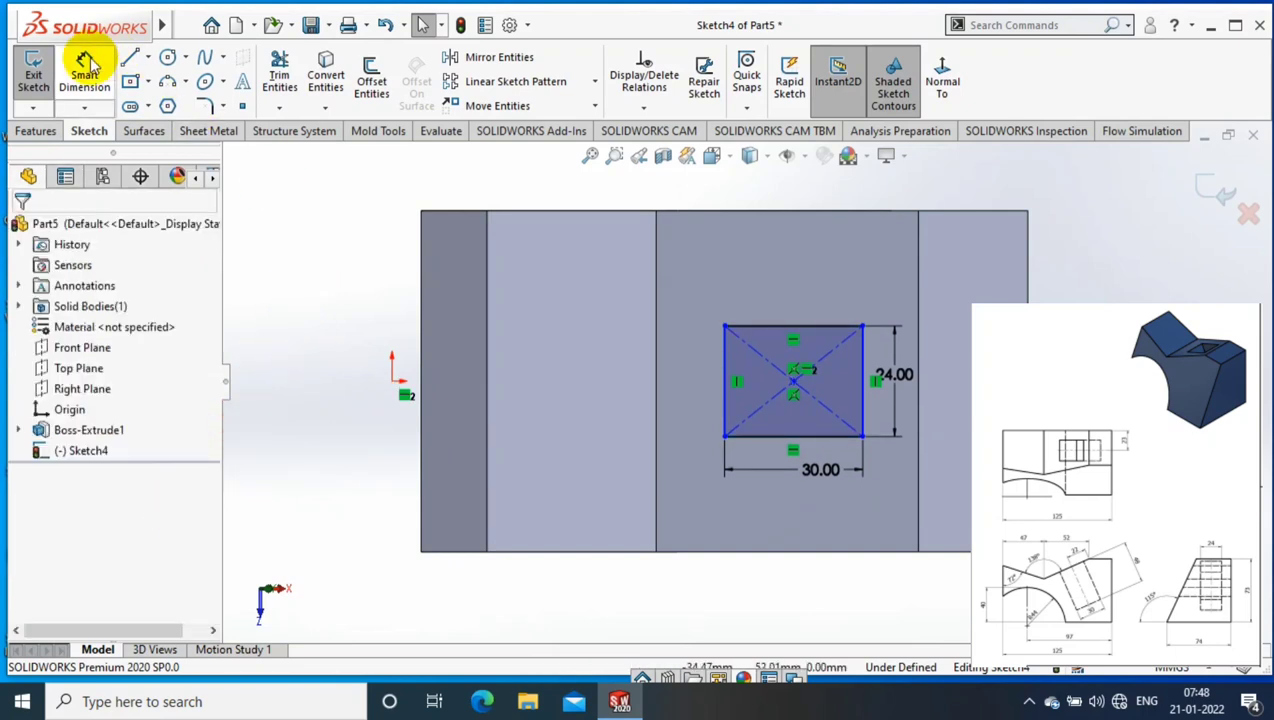
{"action": "left_click", "coordinate": [919, 284]}
{"action": "left_click", "coordinate": [813, 287]}
{"action": "left_click", "coordinate": [876, 270]}
{"action": "type", "text": "22"}
{"action": "key", "text": "Return"}
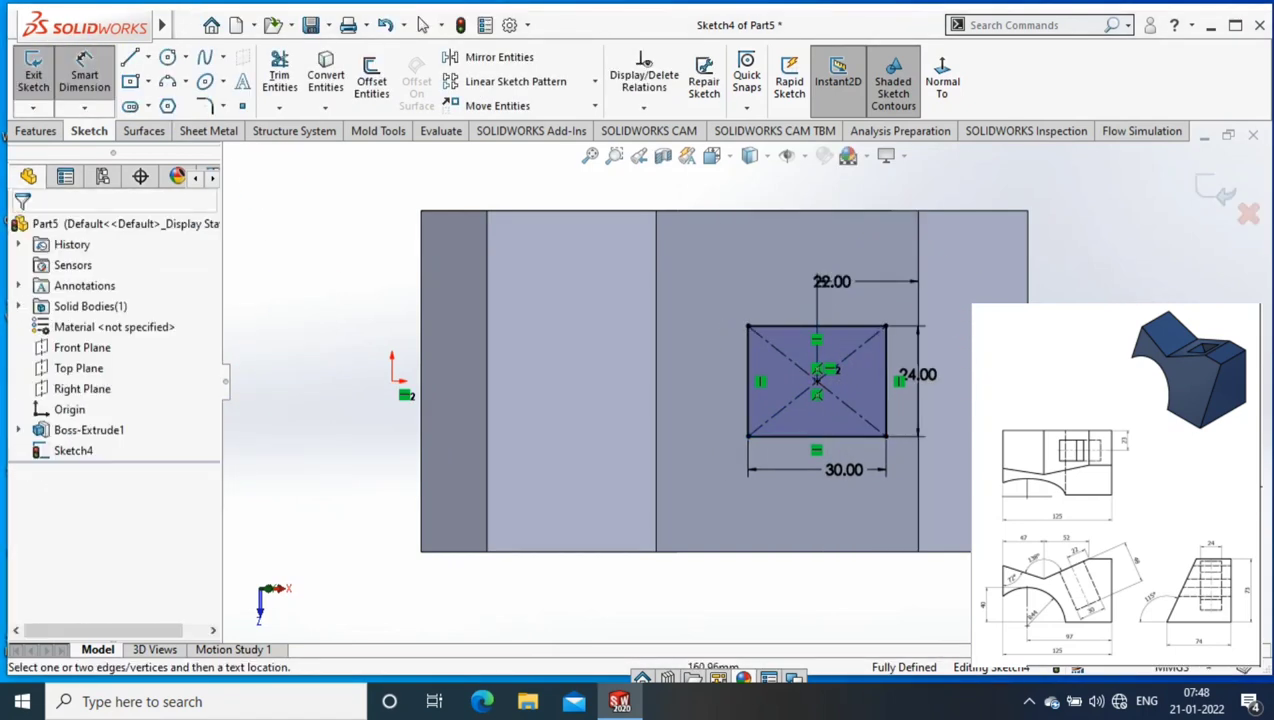
{"action": "left_click", "coordinate": [1215, 192]}
- Attempt the rectangular cut, then view Sketch4 face-on and delete a relation from the rectangle
{"action": "left_click", "coordinate": [37, 131]}
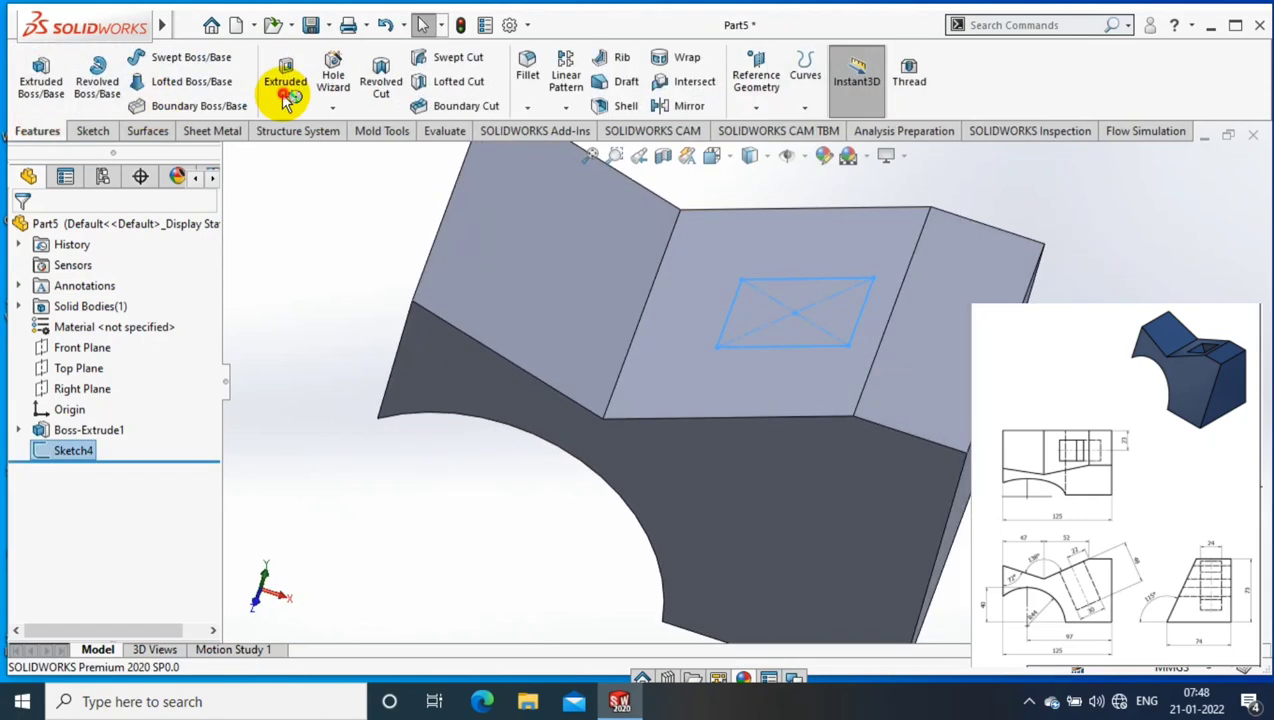
{"action": "left_click", "coordinate": [284, 88]}
{"action": "key", "text": "Return"}
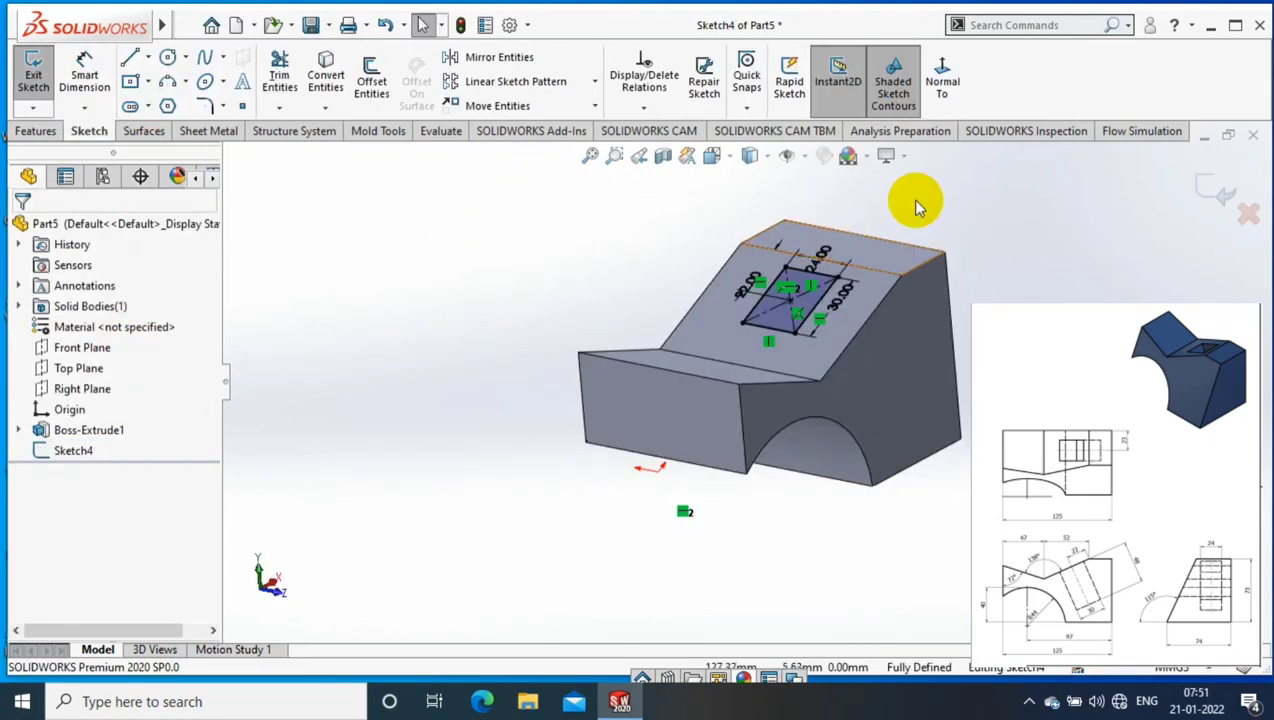
{"action": "left_click", "coordinate": [941, 82]}
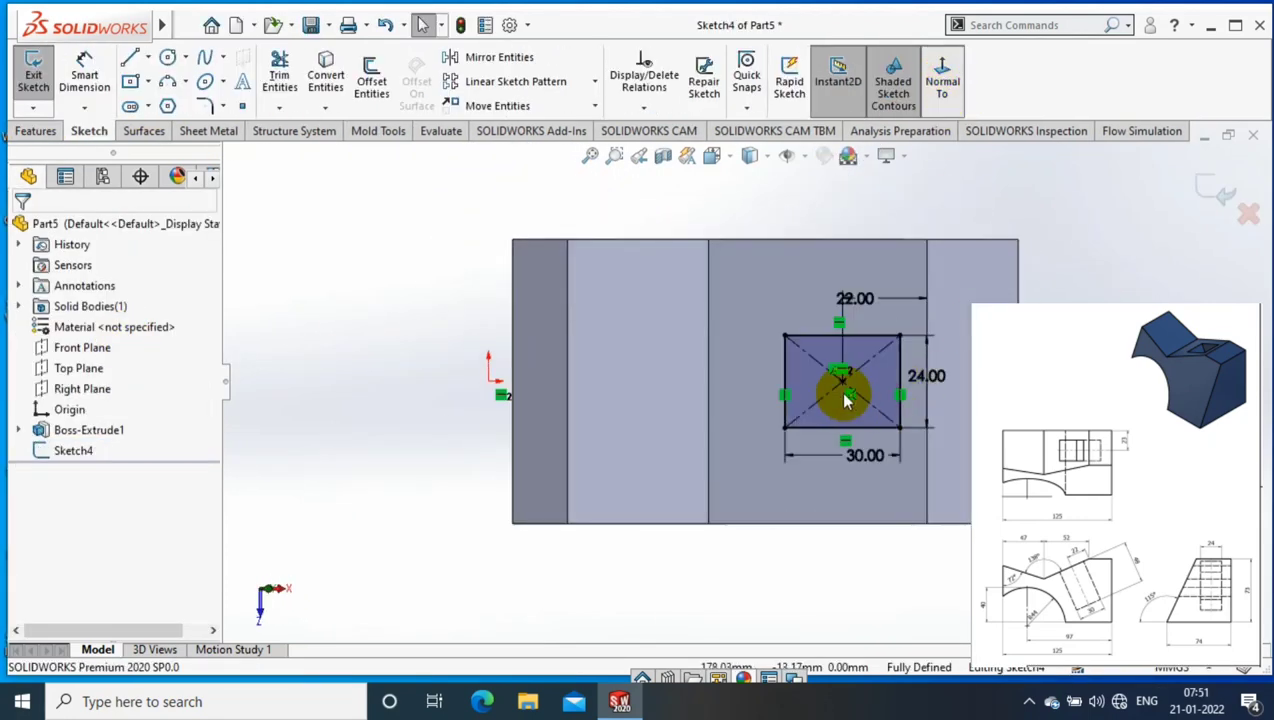
{"action": "key", "text": "Delete"}
- Try a centre-to-top-edge dimension, which comes out driven, and dismiss the warning
{"action": "left_click", "coordinate": [84, 72]}
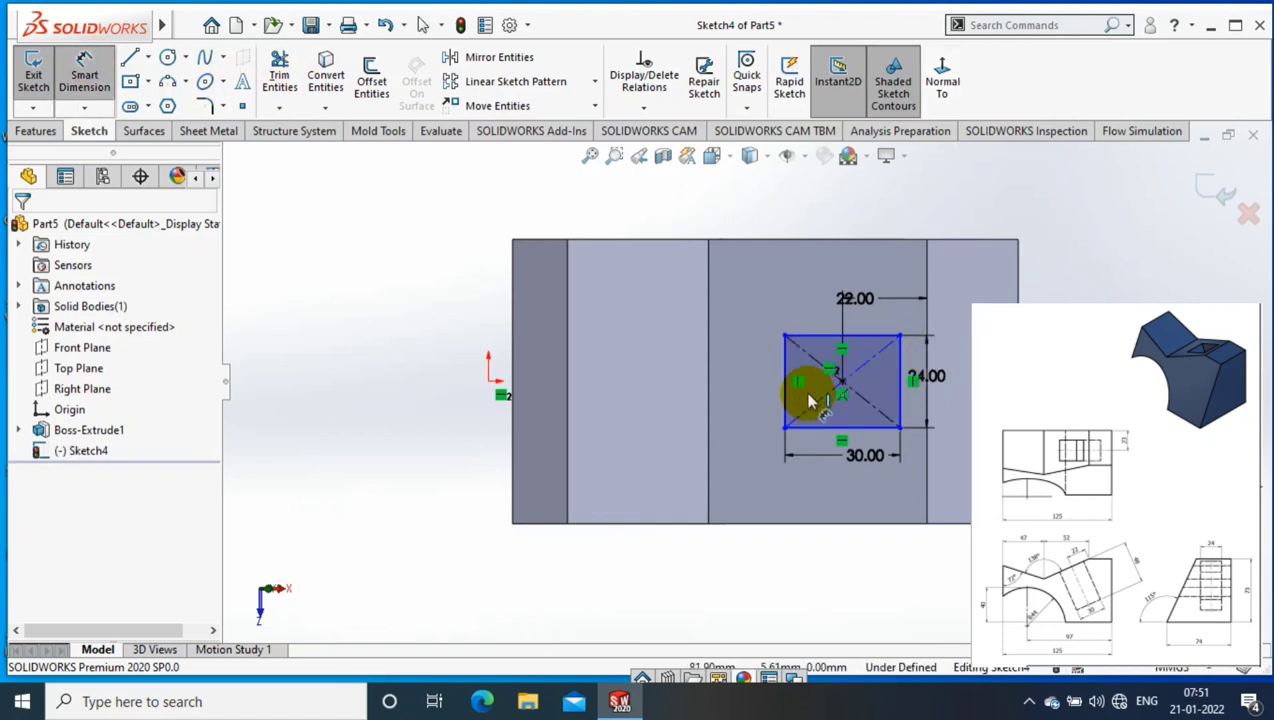
{"action": "left_click", "coordinate": [929, 241]}
{"action": "left_click", "coordinate": [1011, 247]}
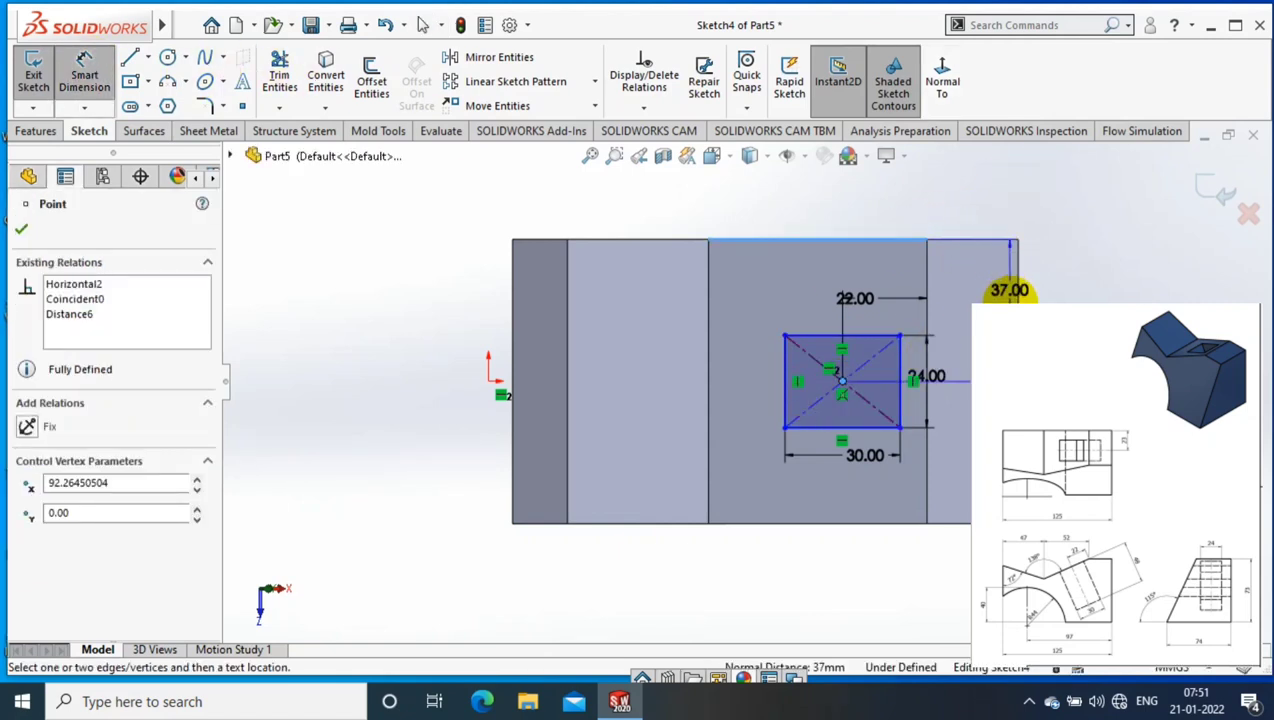
{"action": "left_click", "coordinate": [1010, 280]}
{"action": "key", "text": "Return"}
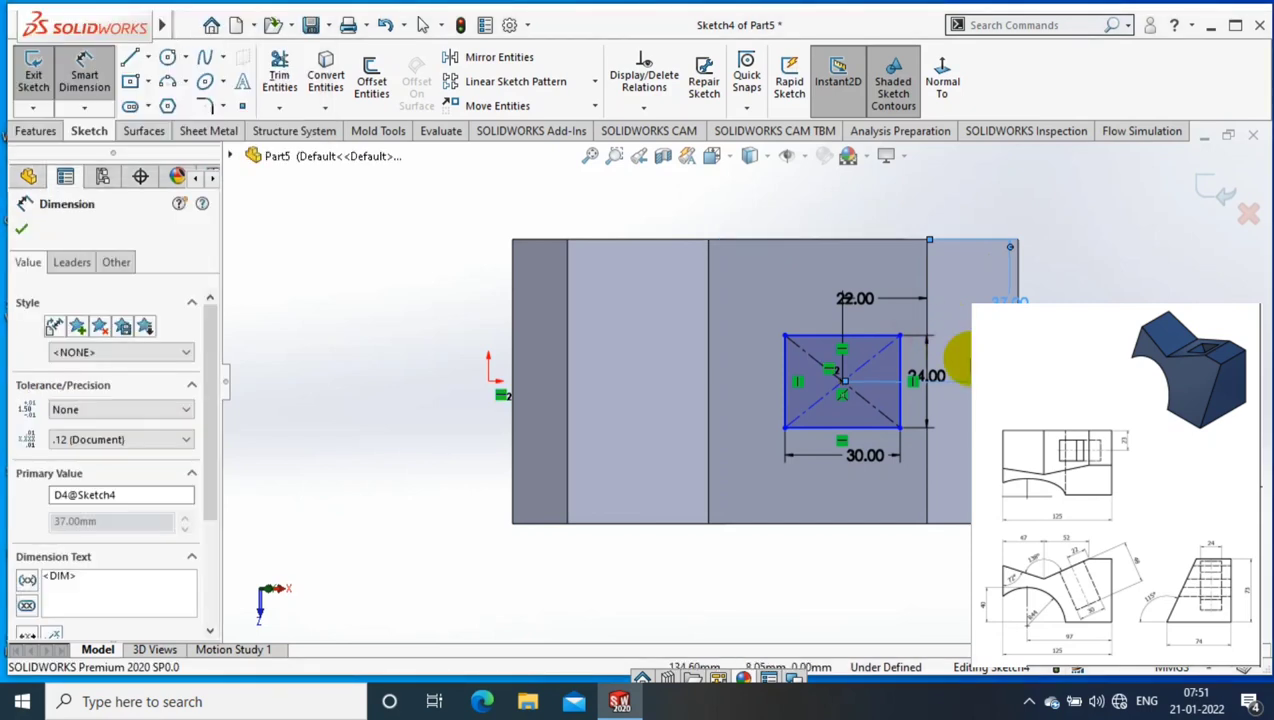
{"action": "left_click", "coordinate": [765, 349]}
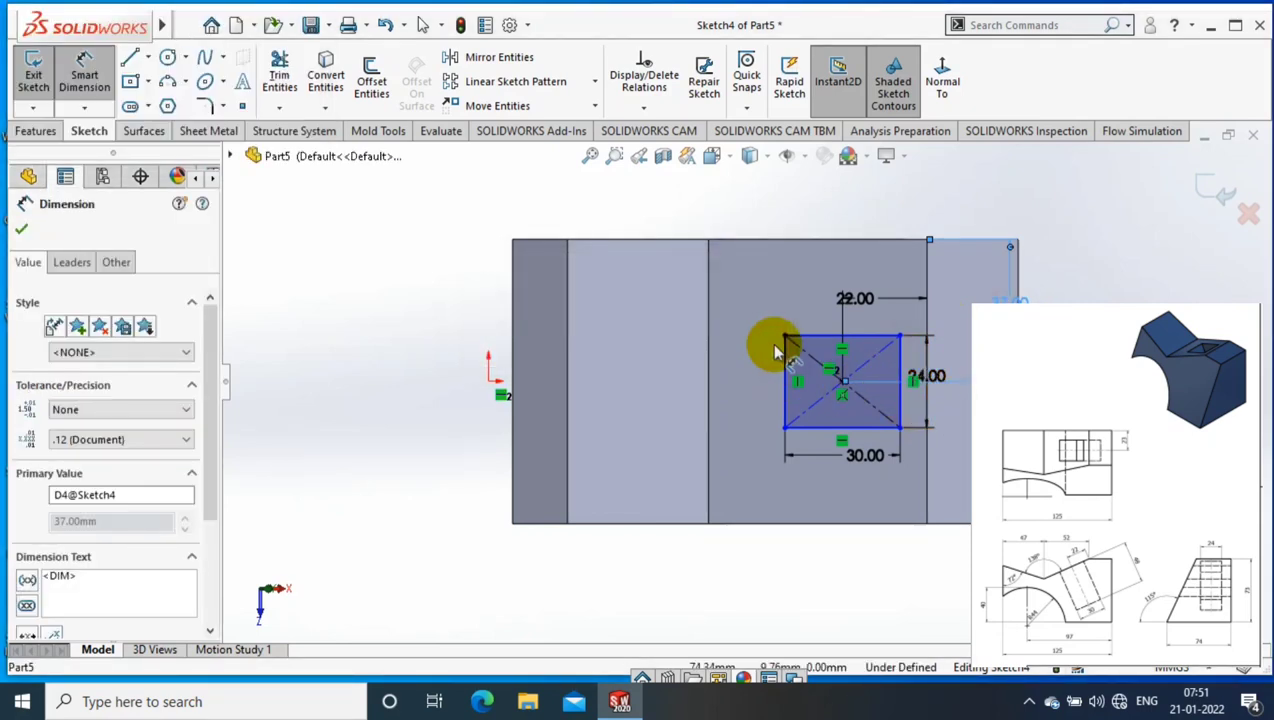
{"action": "key", "text": "Escape"}
- Dimension the rectangle centre 22 mm from the top edge and exit the sketch
{"action": "left_click", "coordinate": [841, 397]}
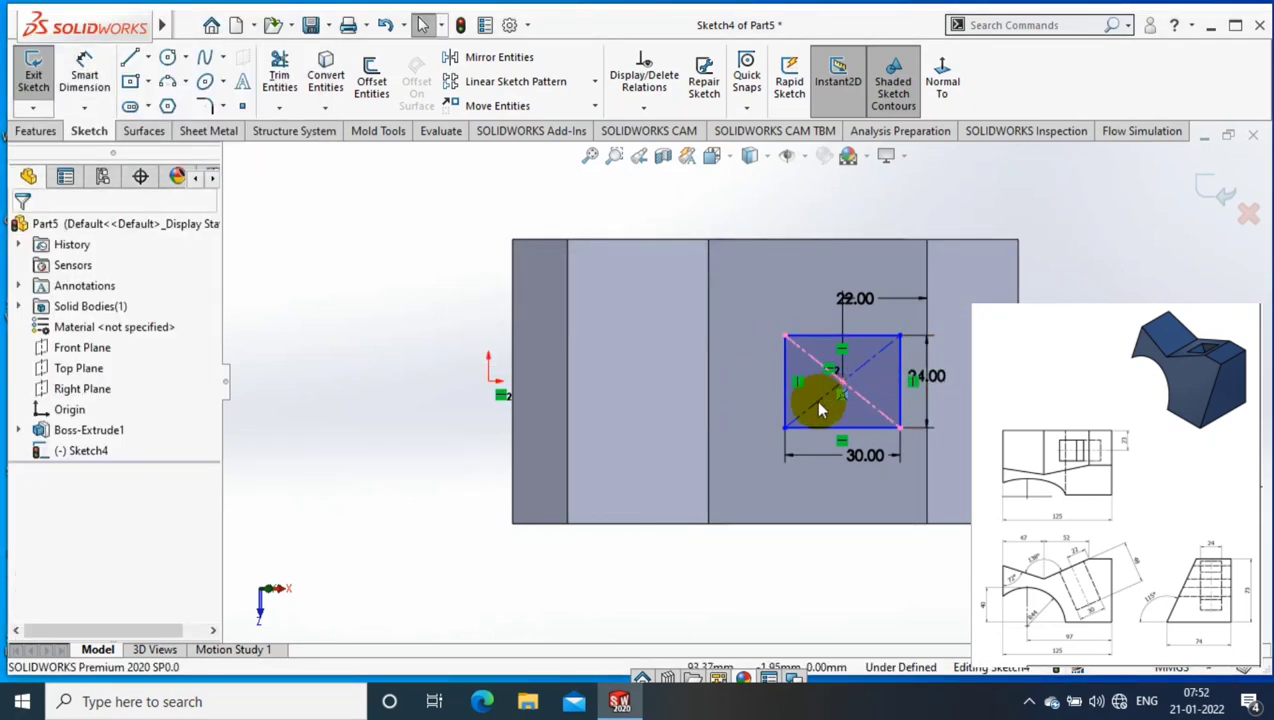
{"action": "left_click", "coordinate": [496, 394], "text": "ctrl"}
{"action": "left_click", "coordinate": [85, 75]}
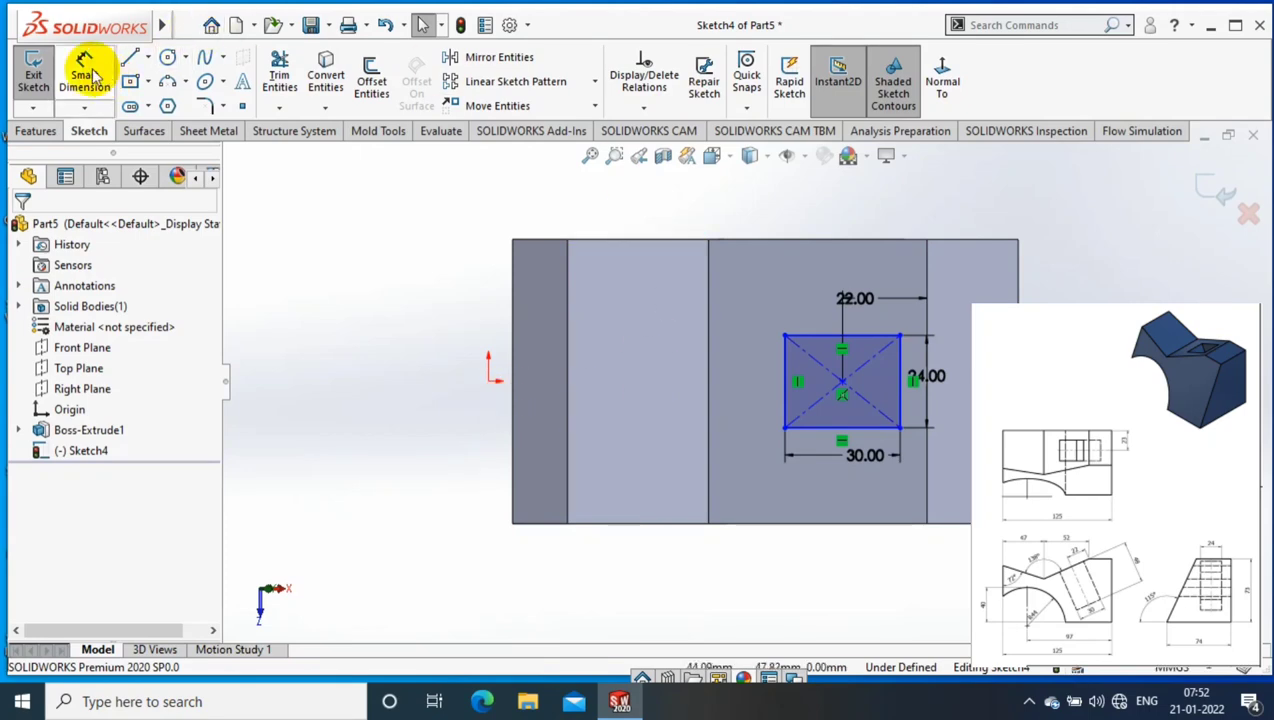
{"action": "left_click", "coordinate": [842, 382]}
{"action": "left_click", "coordinate": [834, 240]}
{"action": "left_click", "coordinate": [717, 337]}
{"action": "type", "text": "22"}
{"action": "key", "text": "Return"}
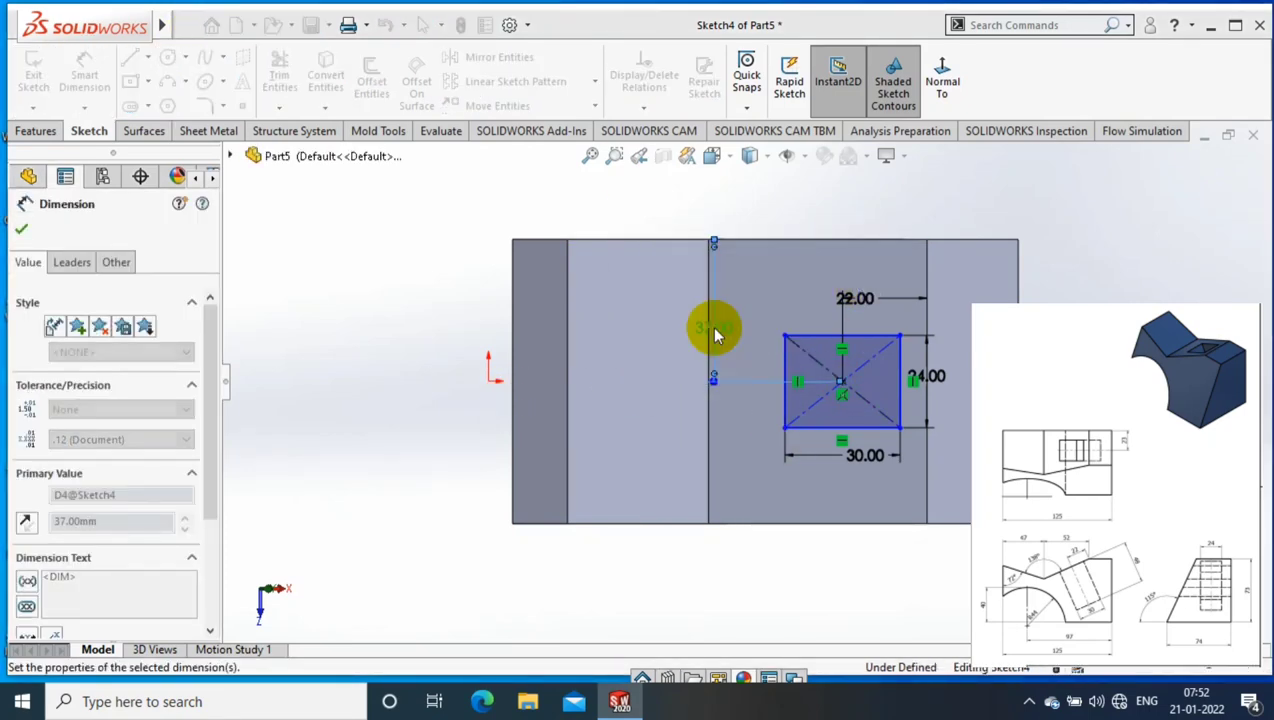
{"action": "left_click", "coordinate": [1207, 190]}
- Cut a blind extrusion from the 30 × 24 rectangle sketch, creating Cut-Extrude3
{"action": "left_click", "coordinate": [35, 131]}
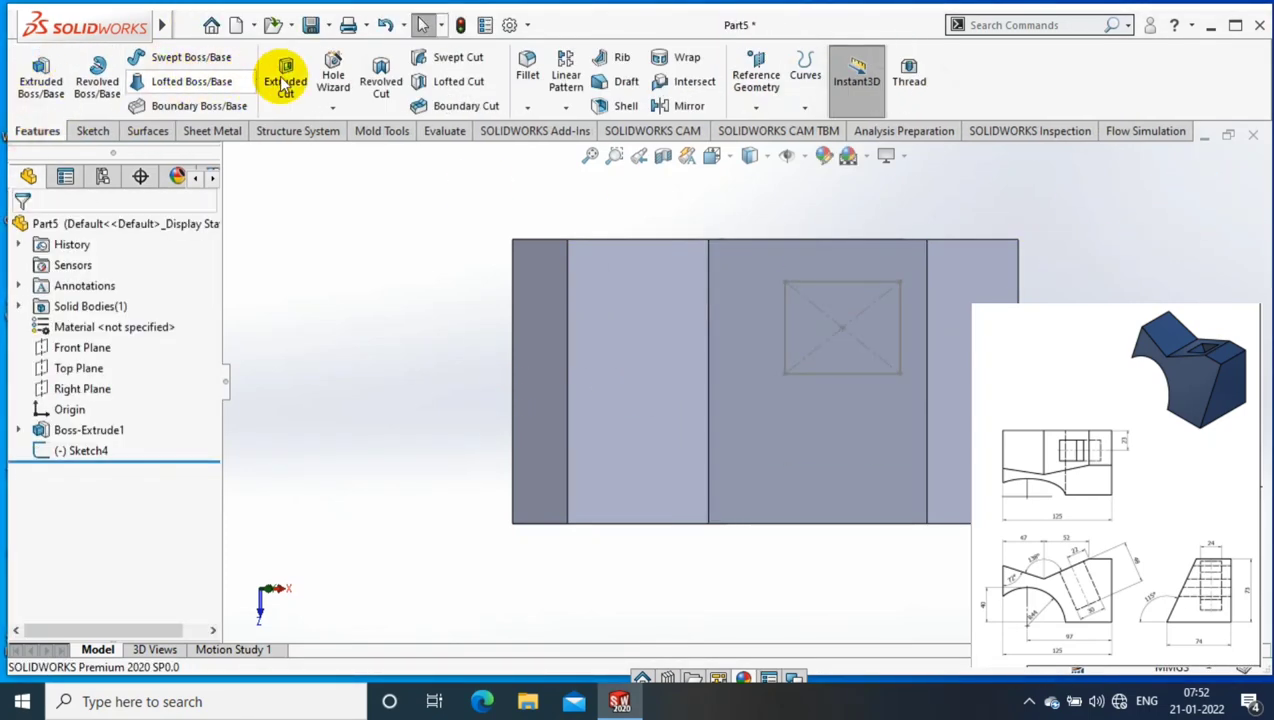
{"action": "left_click", "coordinate": [285, 80]}
{"action": "left_click", "coordinate": [851, 376]}
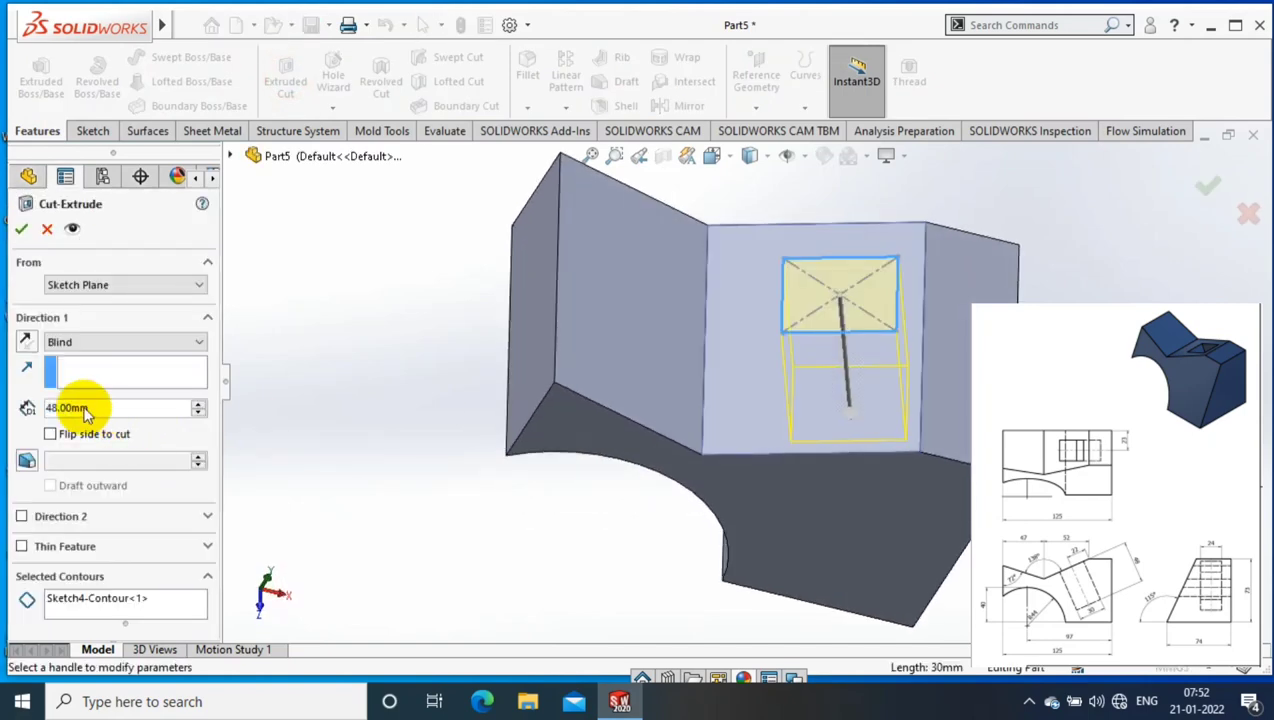
{"action": "left_click", "coordinate": [24, 228]}
- Orbit to view the new pocket and select the block's left side face
{"action": "left_click", "coordinate": [315, 383]}
{"action": "middle_click_drag", "start_coordinate": [315, 383], "coordinate": [511, 390]}
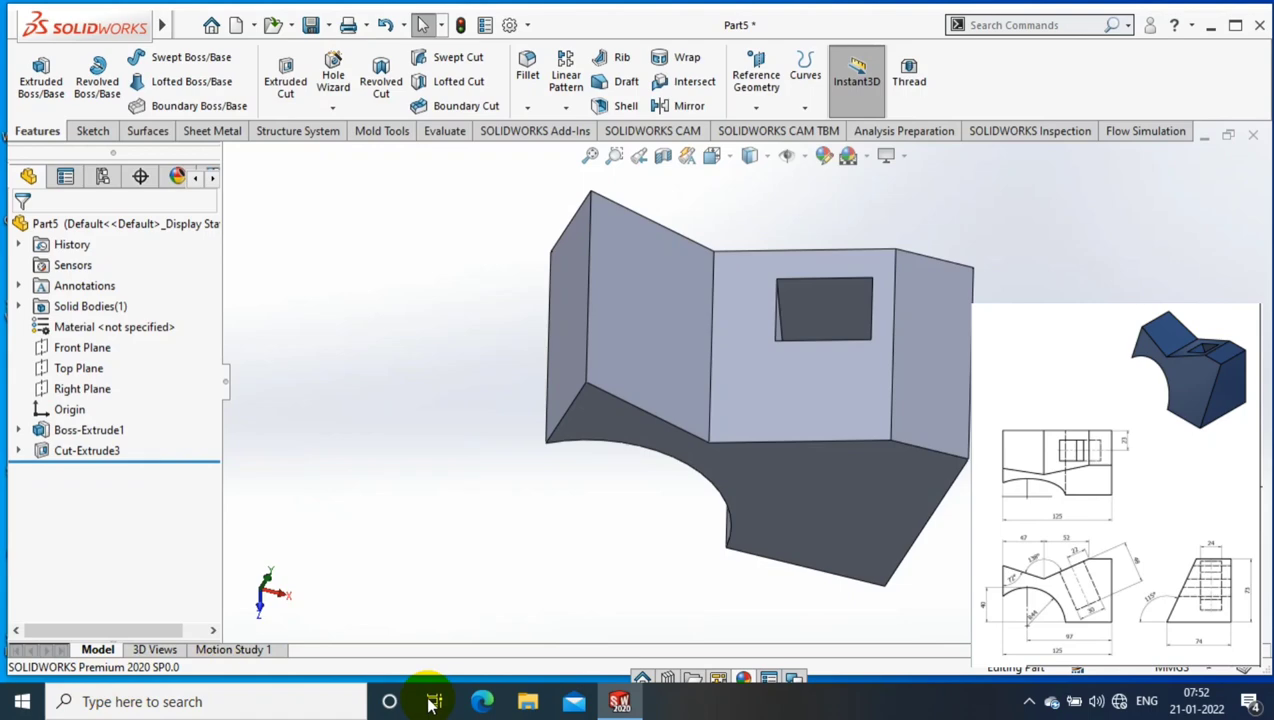
{"action": "right_click", "coordinate": [574, 232]}
{"action": "left_click", "coordinate": [669, 203]}
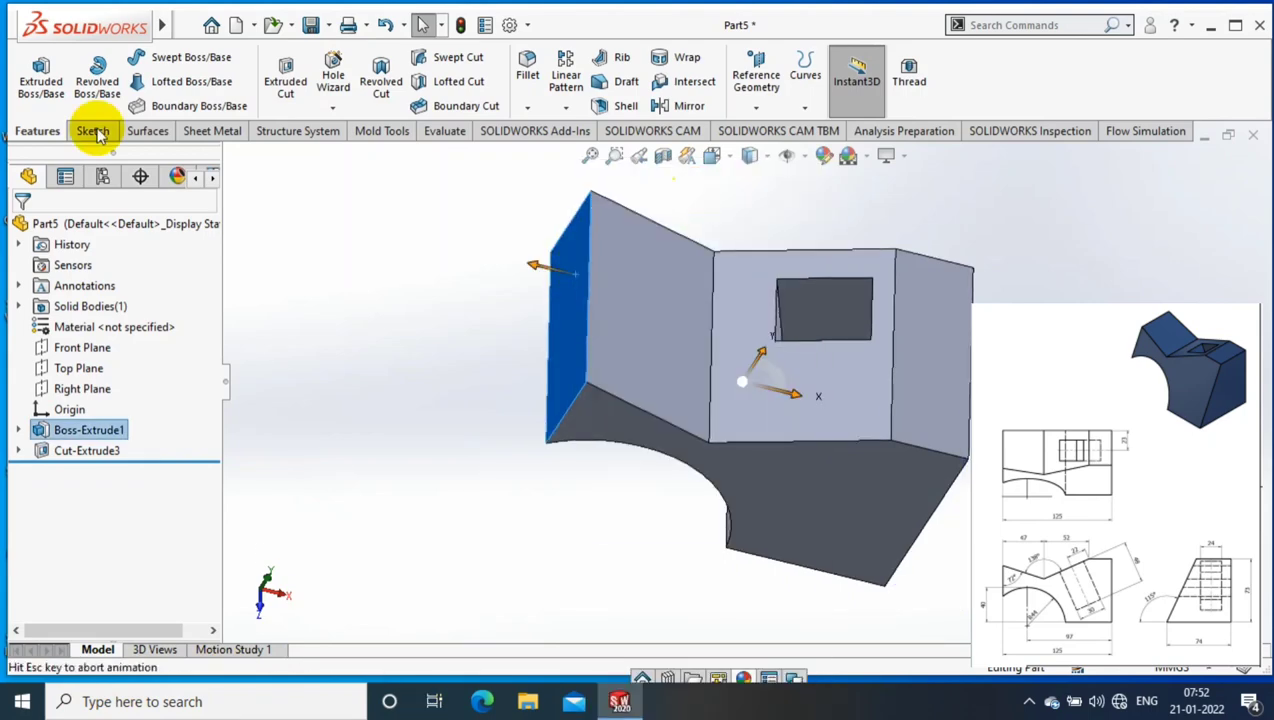
- Sketch a horizontal line and a slanted line from the bottom corner of the side face
{"action": "left_click", "coordinate": [92, 131]}
{"action": "left_click", "coordinate": [33, 70]}
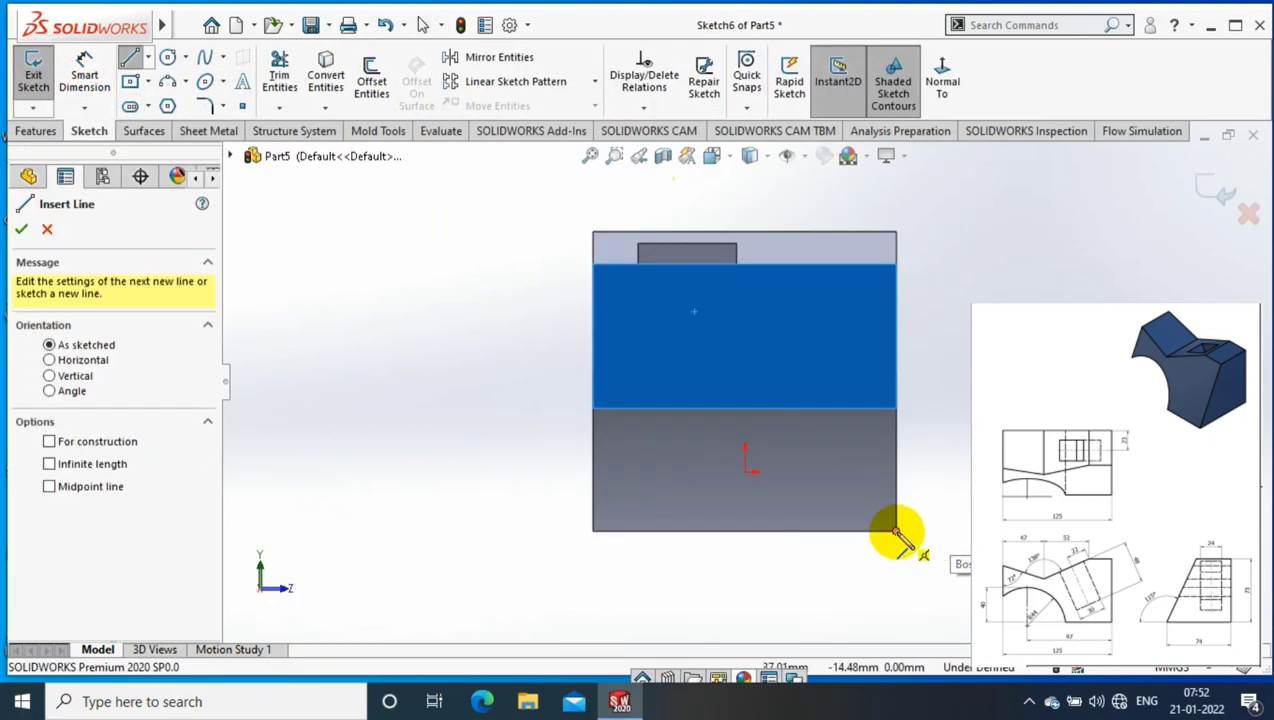
{"action": "mouse_move", "coordinate": [898, 531]}
{"action": "left_mouse_down"}
{"action": "mouse_move", "coordinate": [955, 531]}
{"action": "mouse_move", "coordinate": [803, 208]}
{"action": "left_mouse_up"}
{"action": "left_click", "coordinate": [130, 57]}
{"action": "left_click", "coordinate": [147, 57]}
{"action": "left_click", "coordinate": [158, 85]}
{"action": "left_click", "coordinate": [85, 77]}
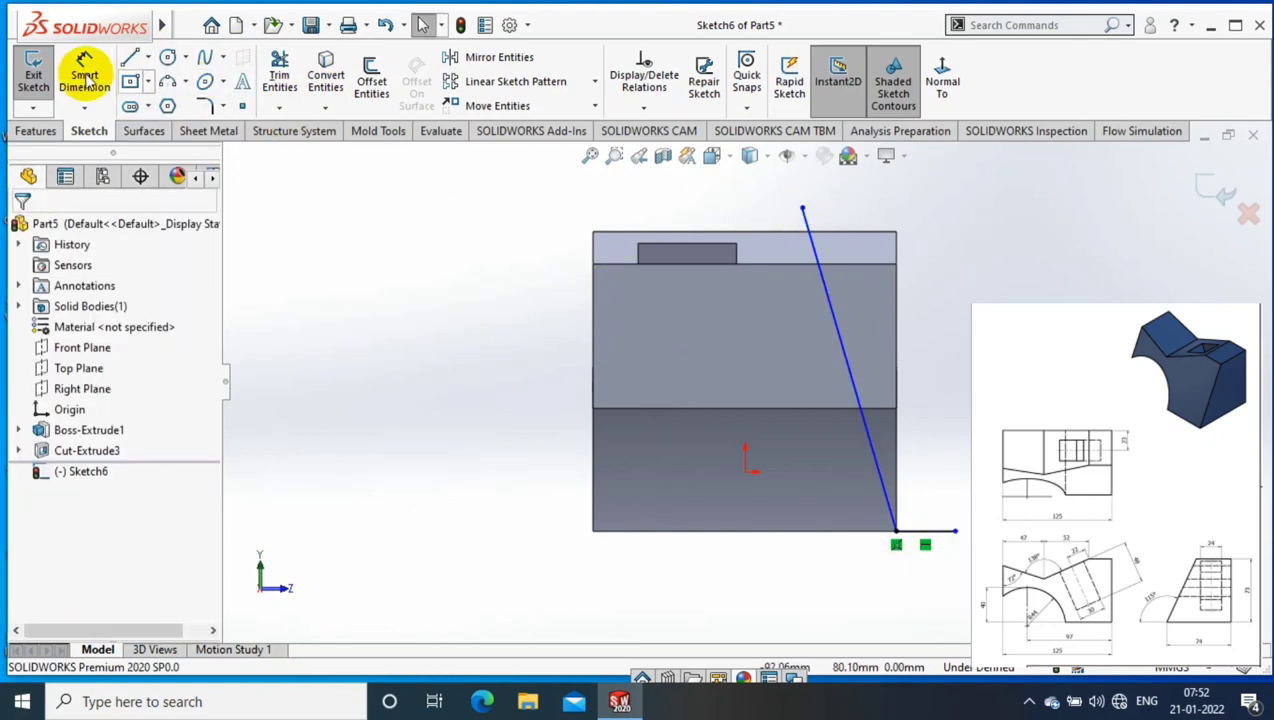
- Set the angle between the horizontal and slanted lines to 115° and extend the slant above the block
{"action": "left_click", "coordinate": [926, 534]}
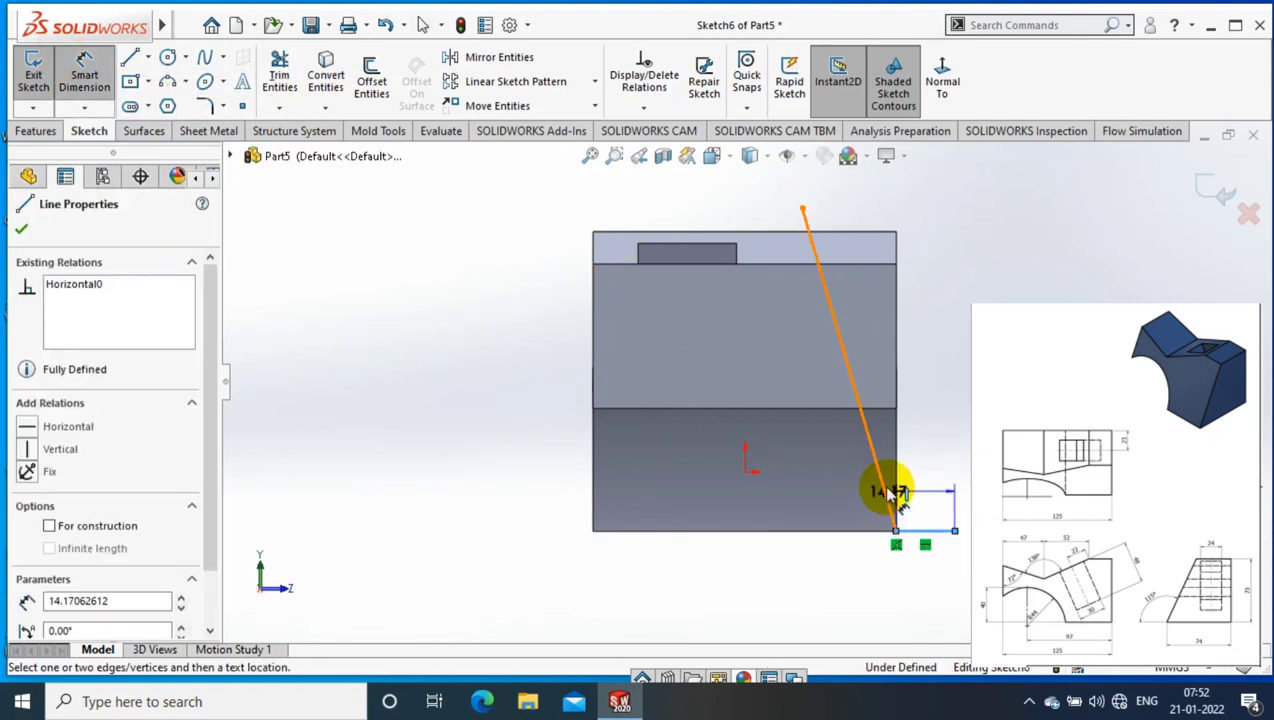
{"action": "left_click", "coordinate": [918, 437]}
{"action": "left_click", "coordinate": [938, 456]}
{"action": "type", "text": "15"}
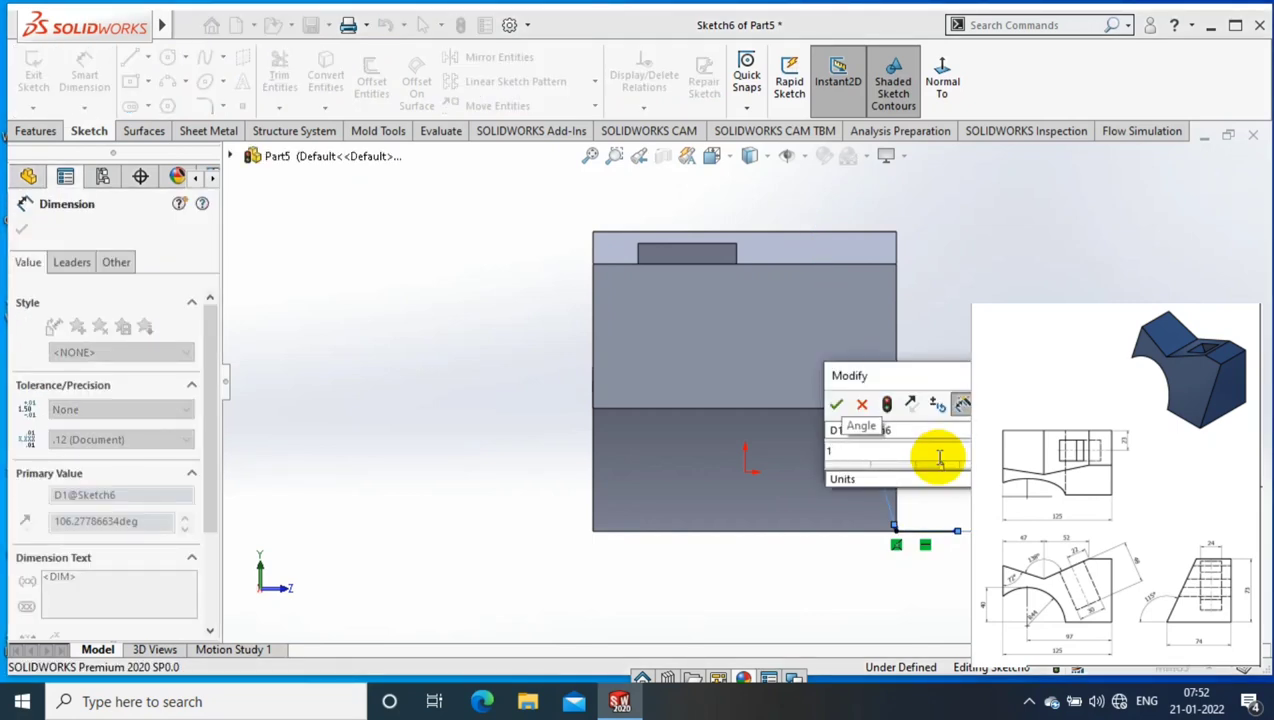
{"action": "type", "text": "15"}
{"action": "key", "text": "Return"}
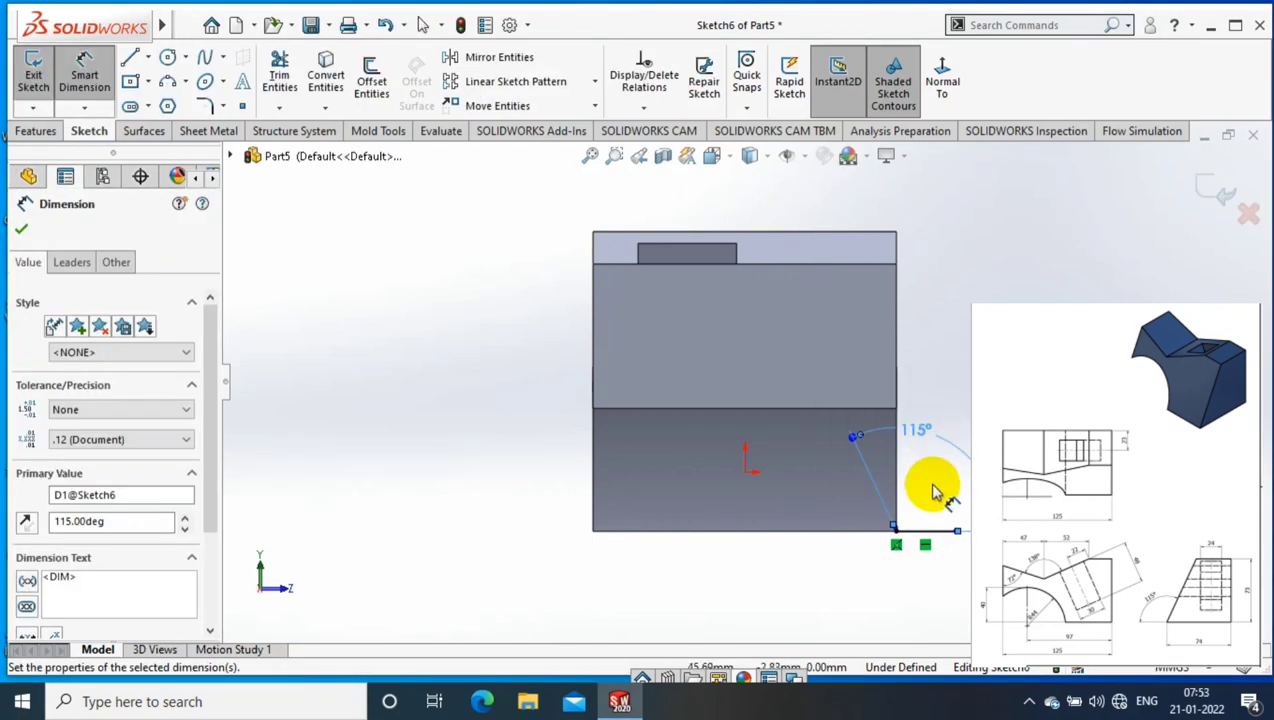
{"action": "left_click", "coordinate": [21, 229]}
{"action": "scroll", "coordinate": [900, 567], "scroll_direction": "down", "scroll_amount": 1}
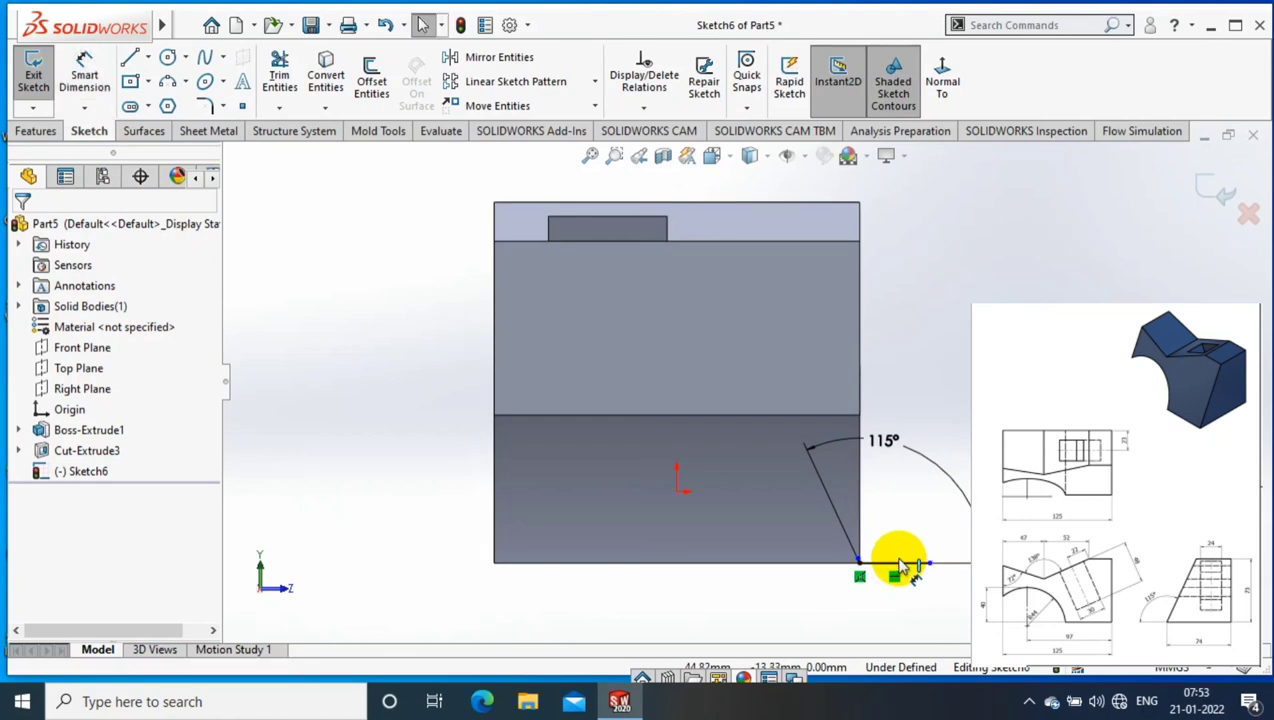
{"action": "left_click_drag", "start_coordinate": [808, 446], "coordinate": [677, 172]}
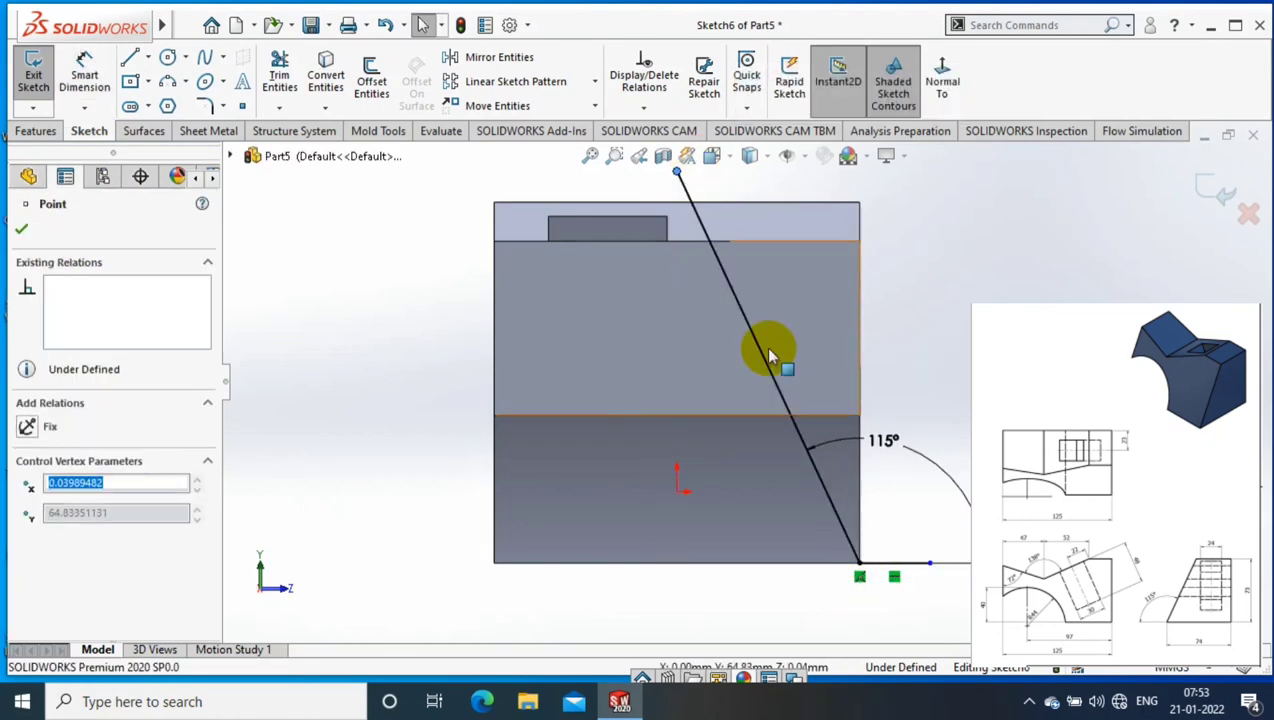
- Close the wedge profile with a top line and a vertical line down to the base
{"action": "left_click", "coordinate": [130, 57]}
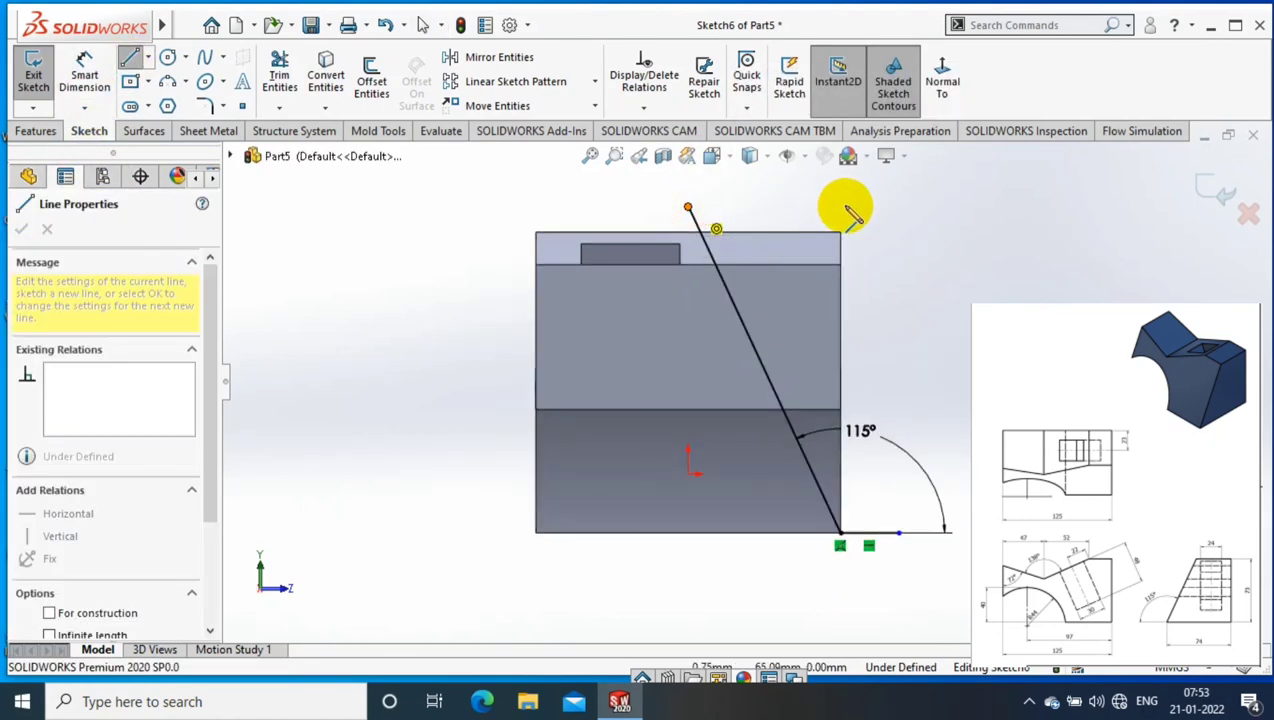
{"action": "left_click", "coordinate": [688, 207]}
{"action": "left_click", "coordinate": [898, 207]}
{"action": "left_click", "coordinate": [898, 532]}
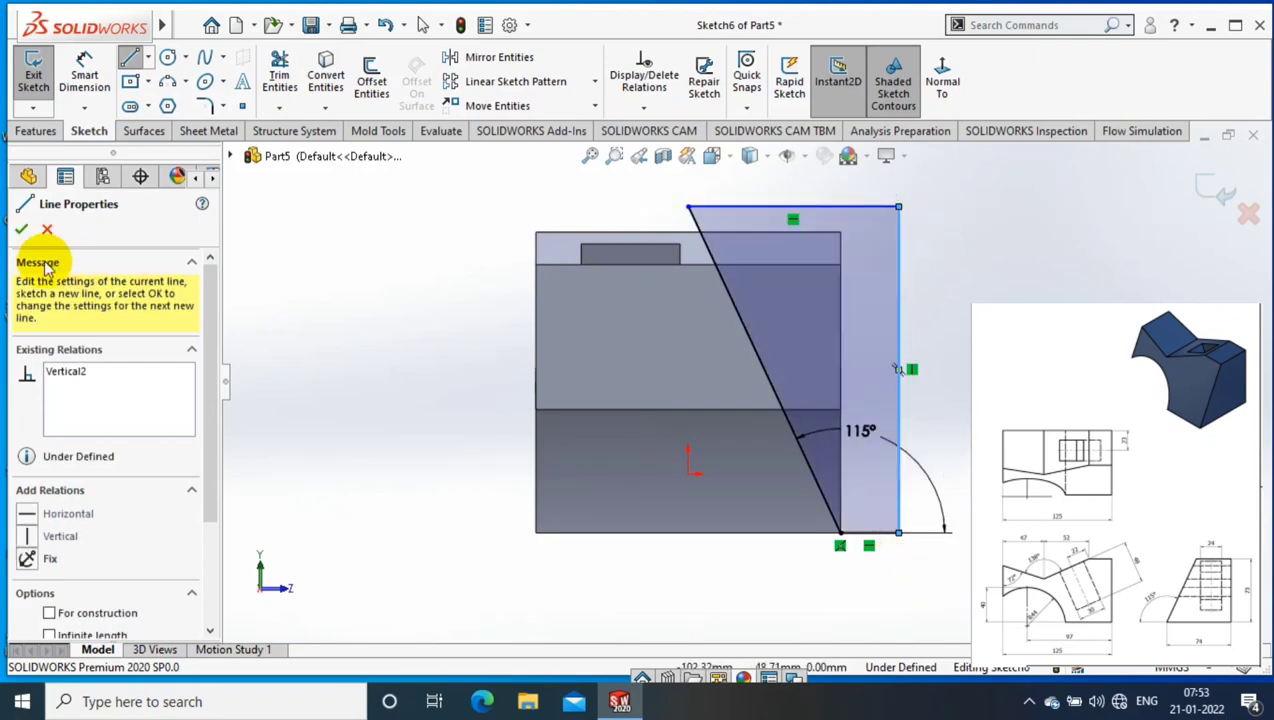
{"action": "left_click", "coordinate": [37, 131]}
- Cut the 115° wedge with Through All - Both so it slices the block's full width
{"action": "middle_click_drag", "start_coordinate": [960, 358], "coordinate": [320, 410]}
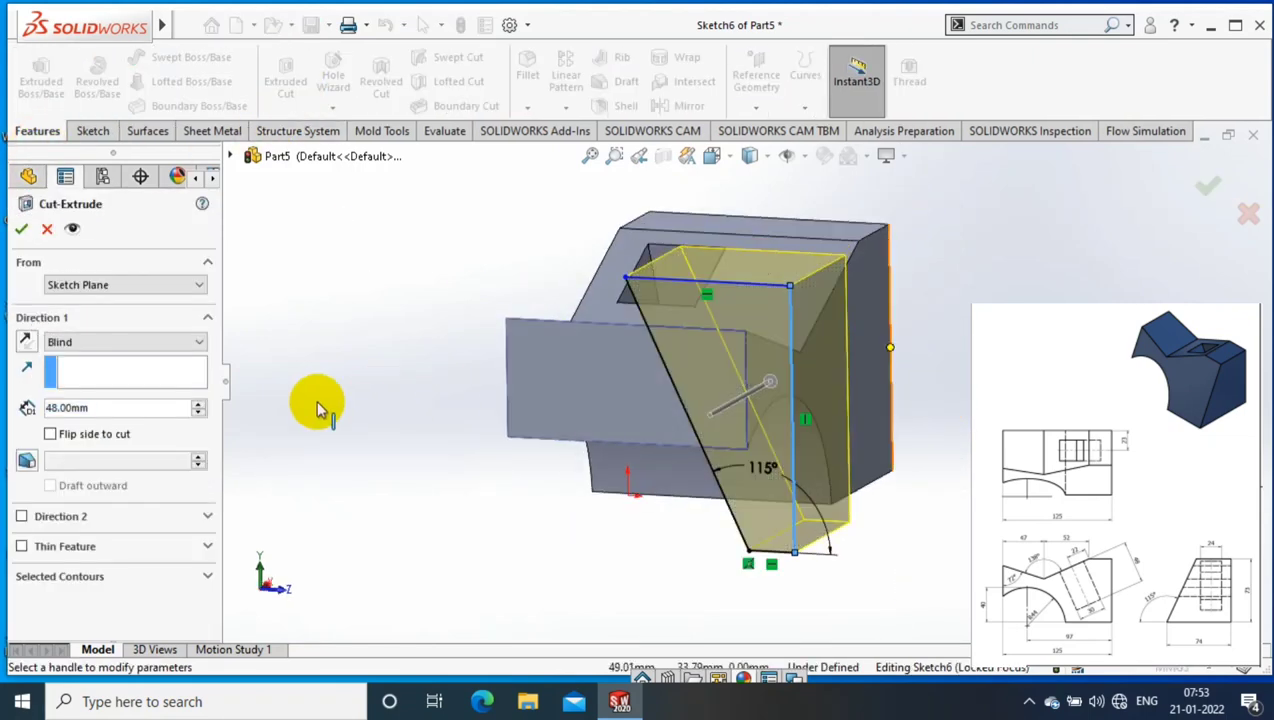
{"action": "left_click", "coordinate": [120, 352]}
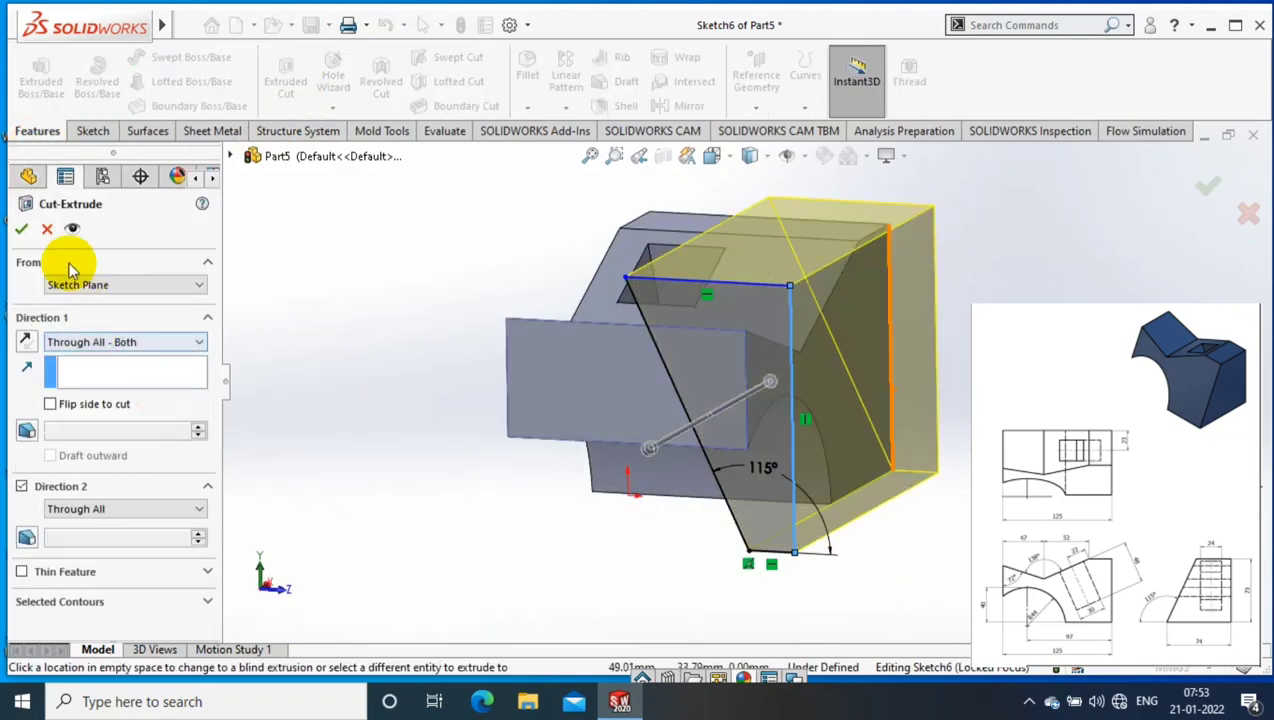
{"action": "key", "text": "Return"}
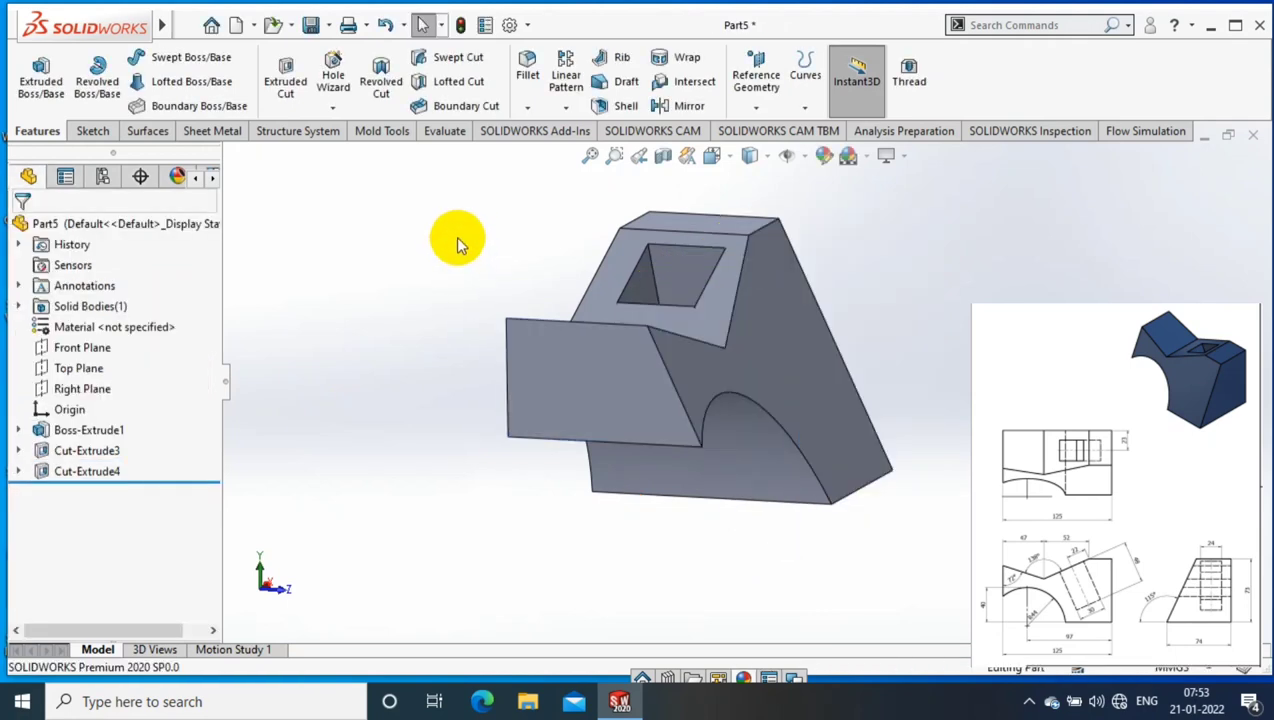
{"action": "mouse_move", "coordinate": [458, 245]}
{"action": "middle_mouse_down"}
{"action": "mouse_move", "coordinate": [790, 427]}
{"action": "mouse_move", "coordinate": [660, 299]}
{"action": "mouse_move", "coordinate": [448, 323]}
{"action": "mouse_move", "coordinate": [659, 452]}
{"action": "middle_mouse_up"}
- Apply a blue part colour to the whole part through Appearances
{"action": "middle_click_drag", "start_coordinate": [787, 415], "coordinate": [762, 384]}
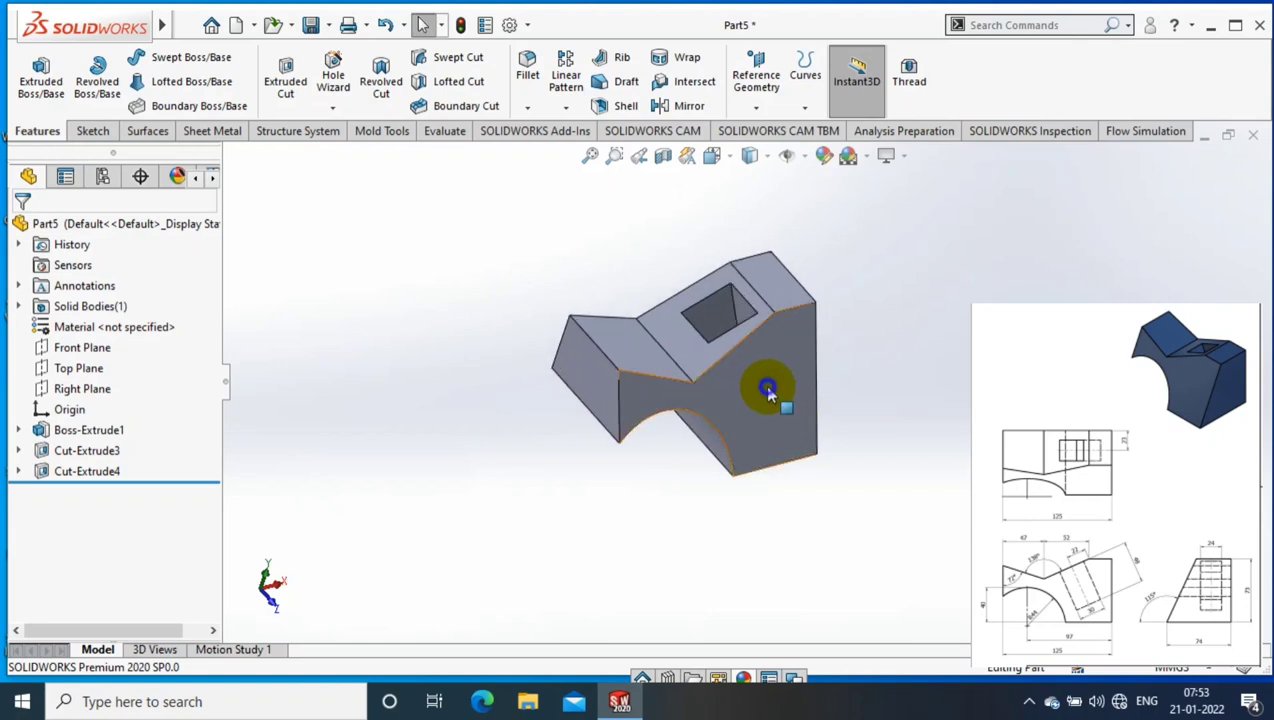
{"action": "right_click", "coordinate": [762, 384]}
{"action": "left_click", "coordinate": [945, 205]}
{"action": "left_click", "coordinate": [936, 252]}
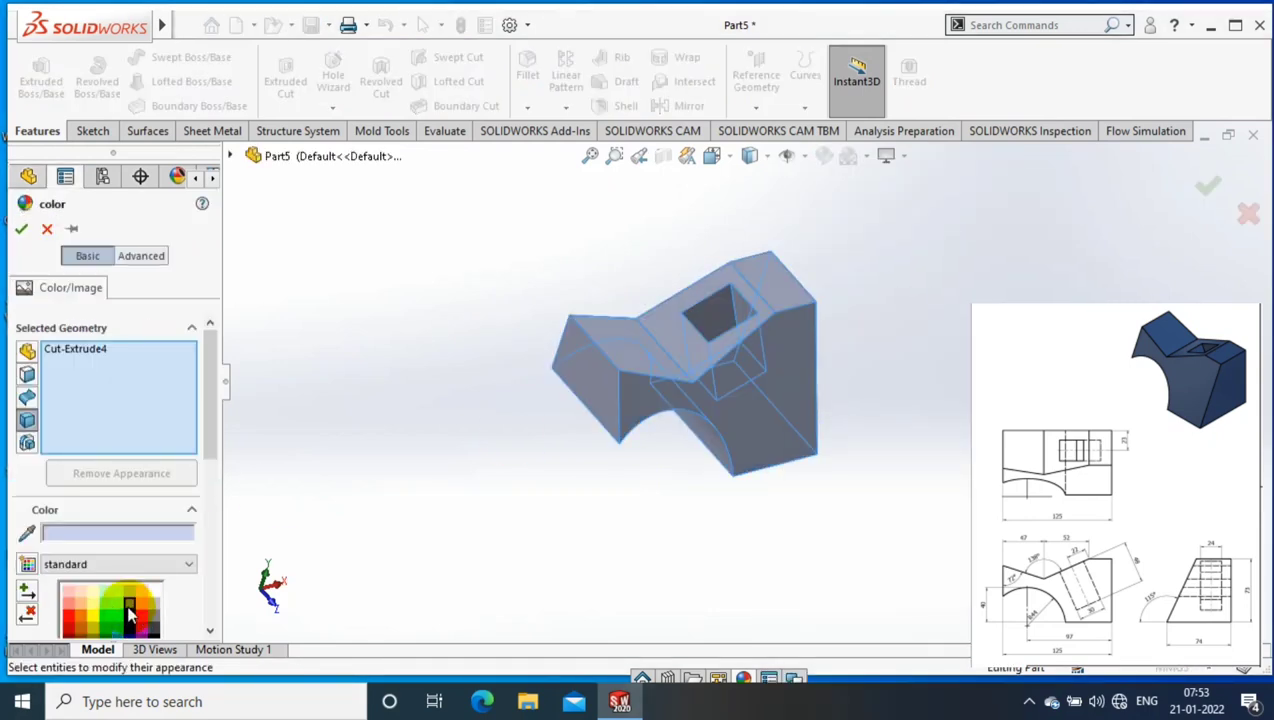
{"action": "left_click", "coordinate": [130, 612]}
{"action": "left_click", "coordinate": [21, 228]}
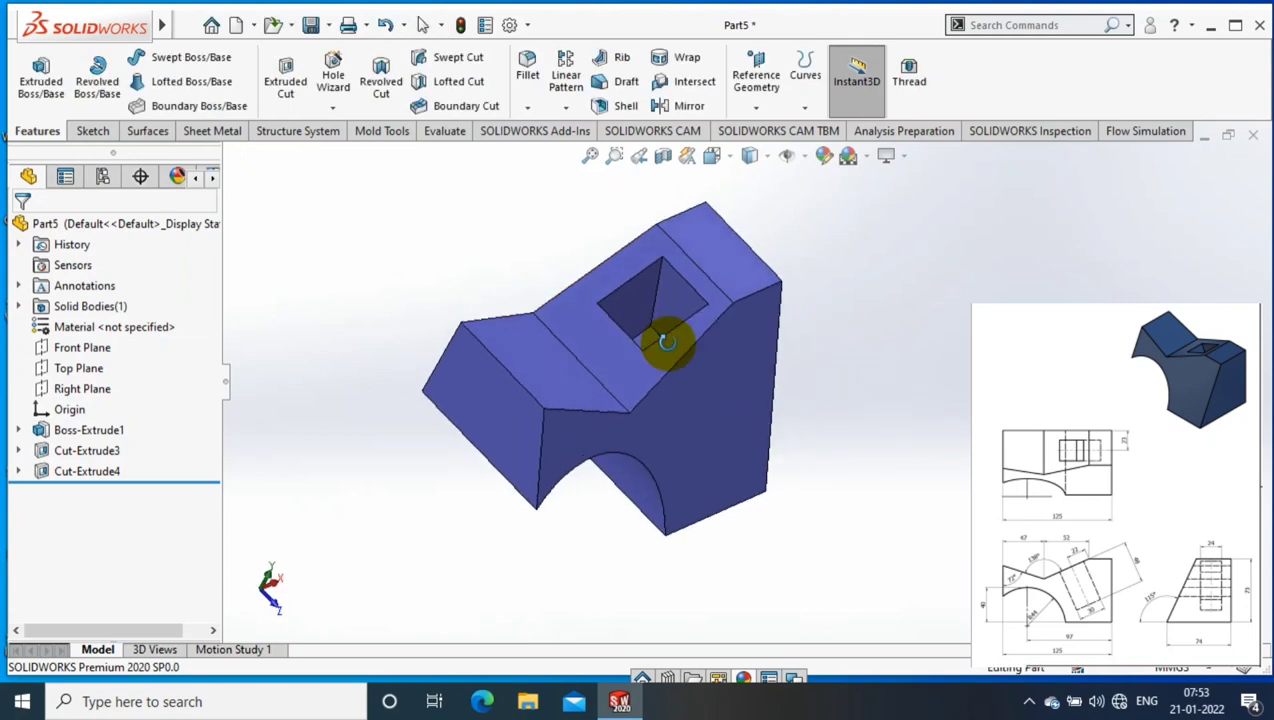